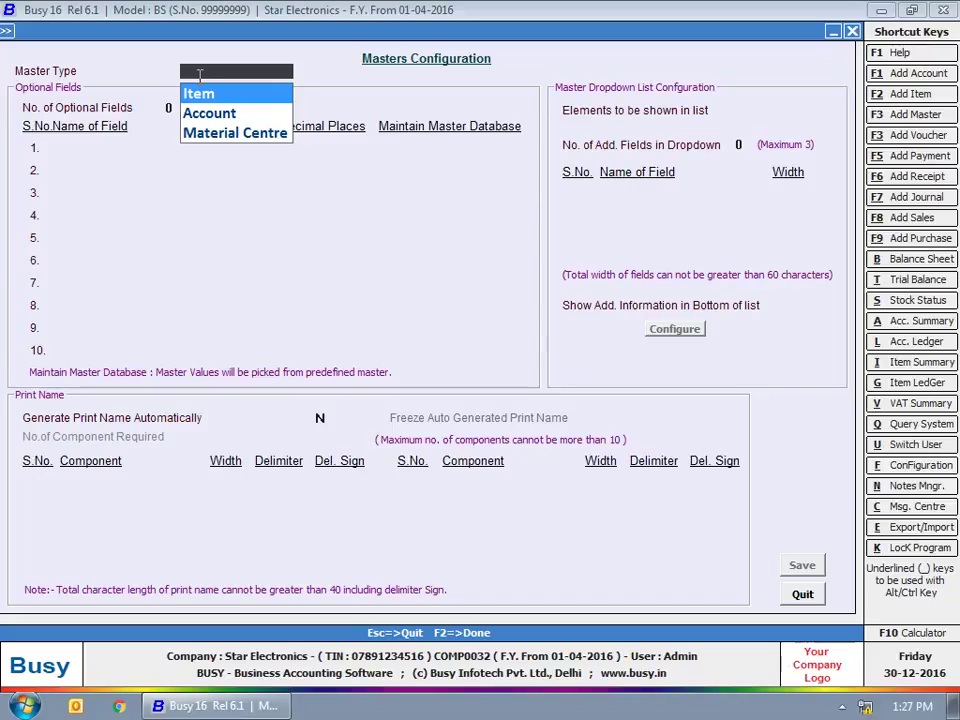
- Choose Item as the master type and set the number of optional fields to 3
key(Return)
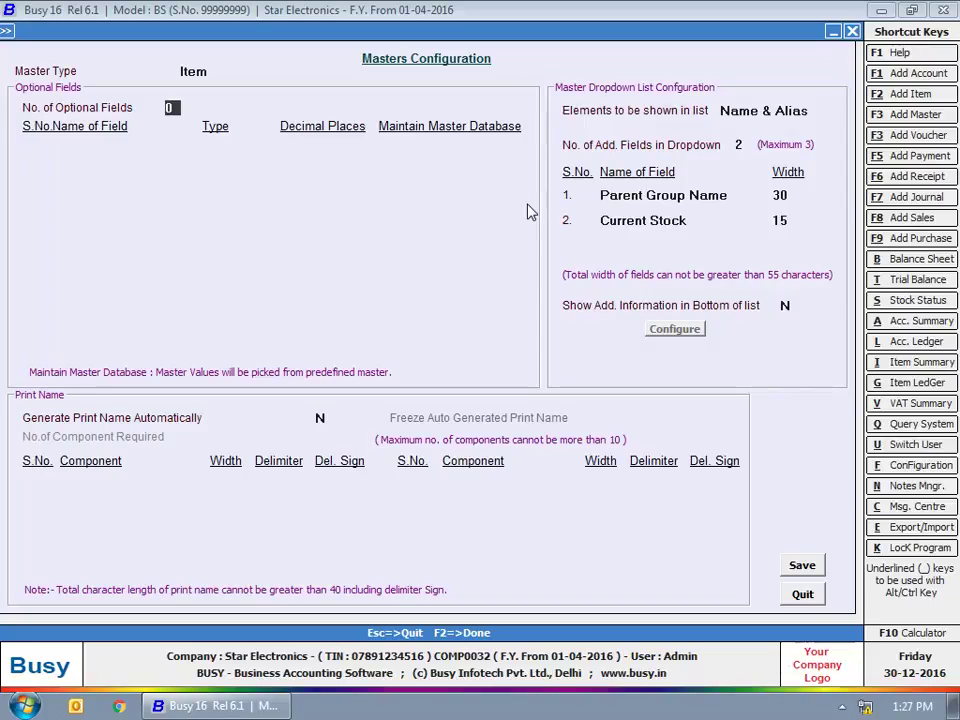
text(3)
key(Return)
- Define the first optional field as Color, of type Text, with its master database maintained
text(Color)
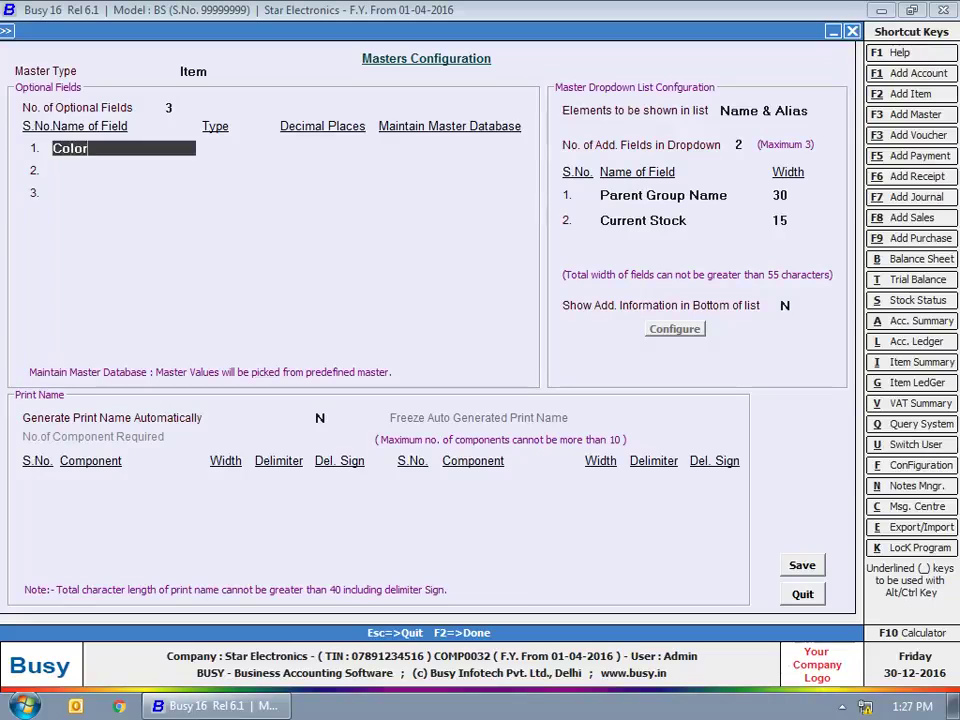
key(Return)
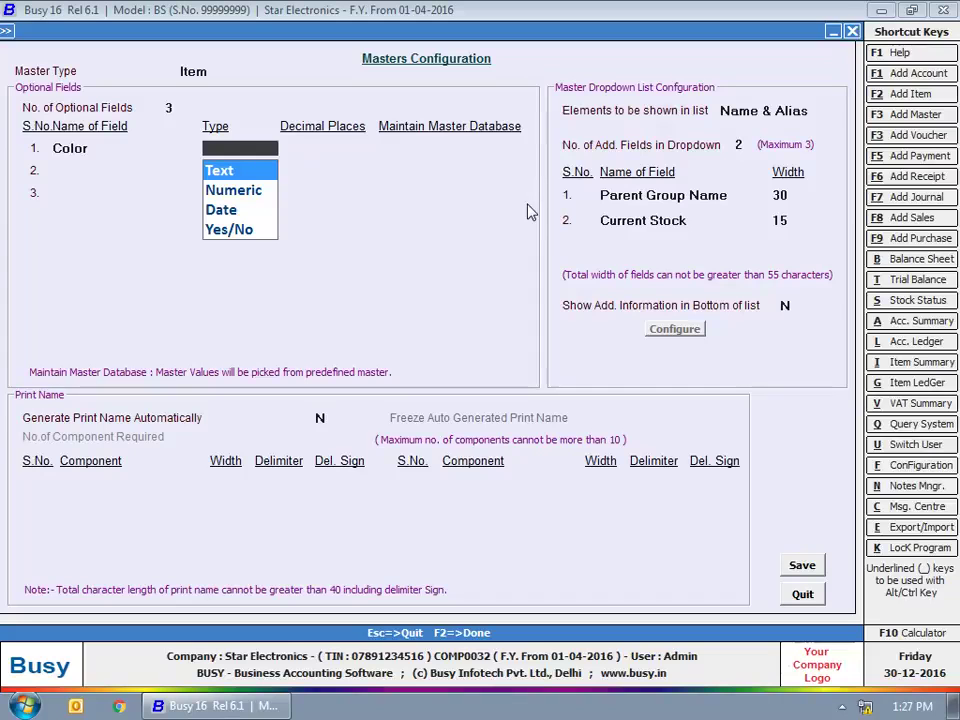
key(Return)
text(Y)
click(391, 164)
click(399, 223)
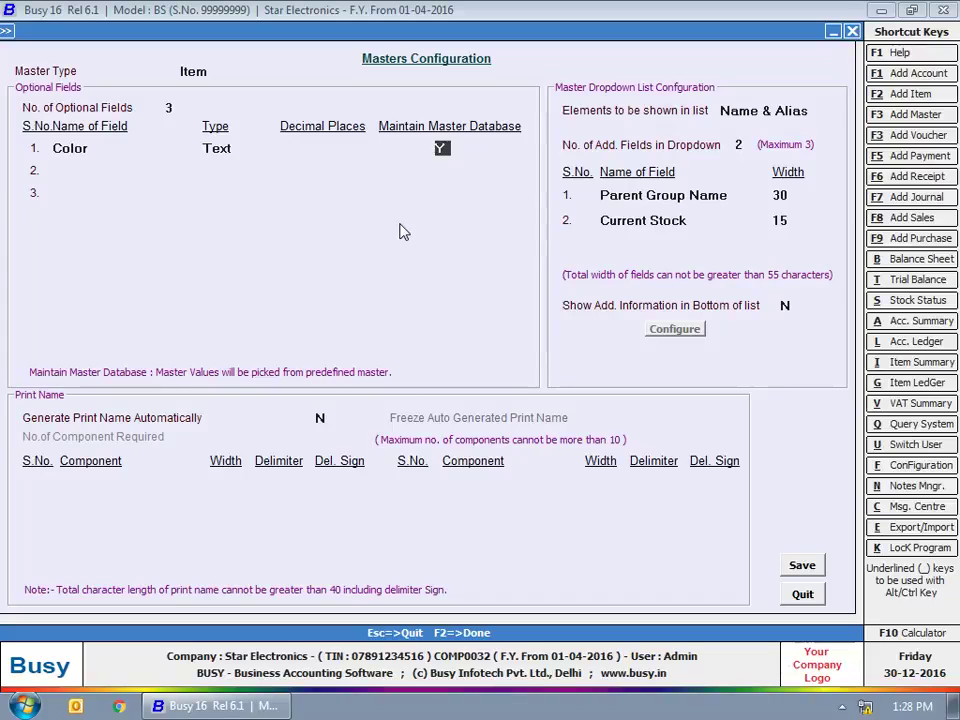
key(Return)
- Define the second optional field as Size, of type Text, without maintaining a master database
text(Size)
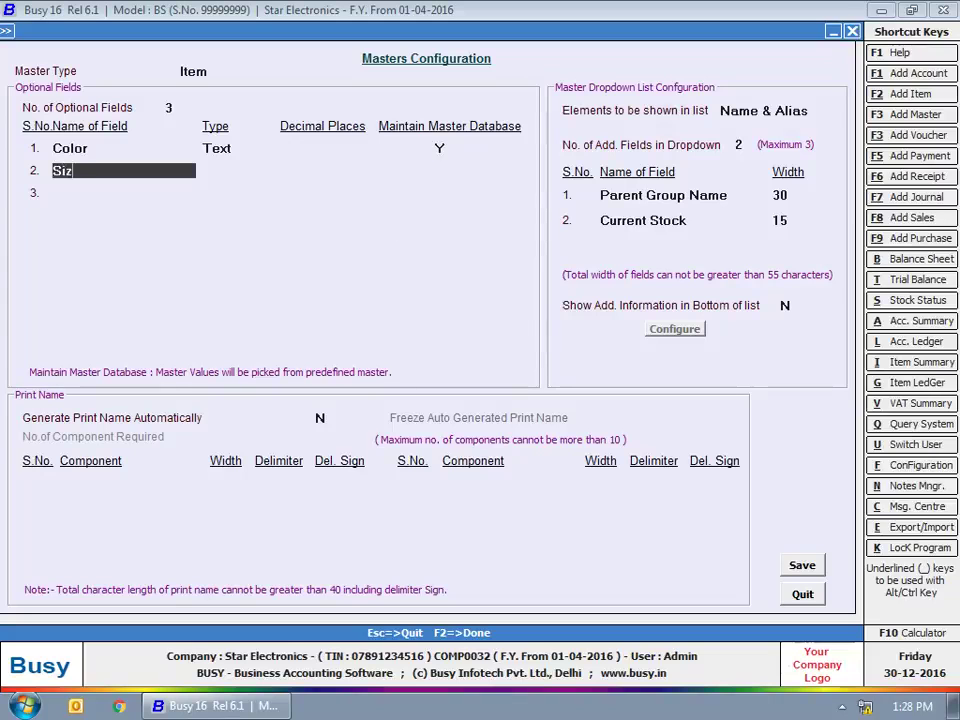
key(Return)
key(Return)
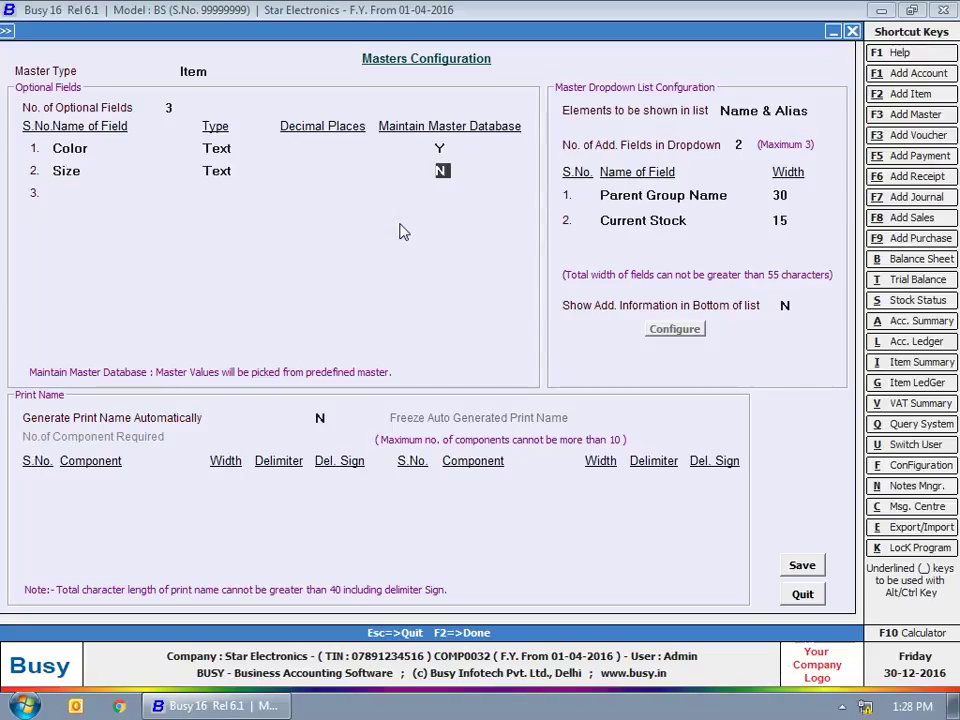
key(Return)
- Define the third optional field as Warranty, of type Text, without maintaining a master database
text(Warranty)
key(Return)
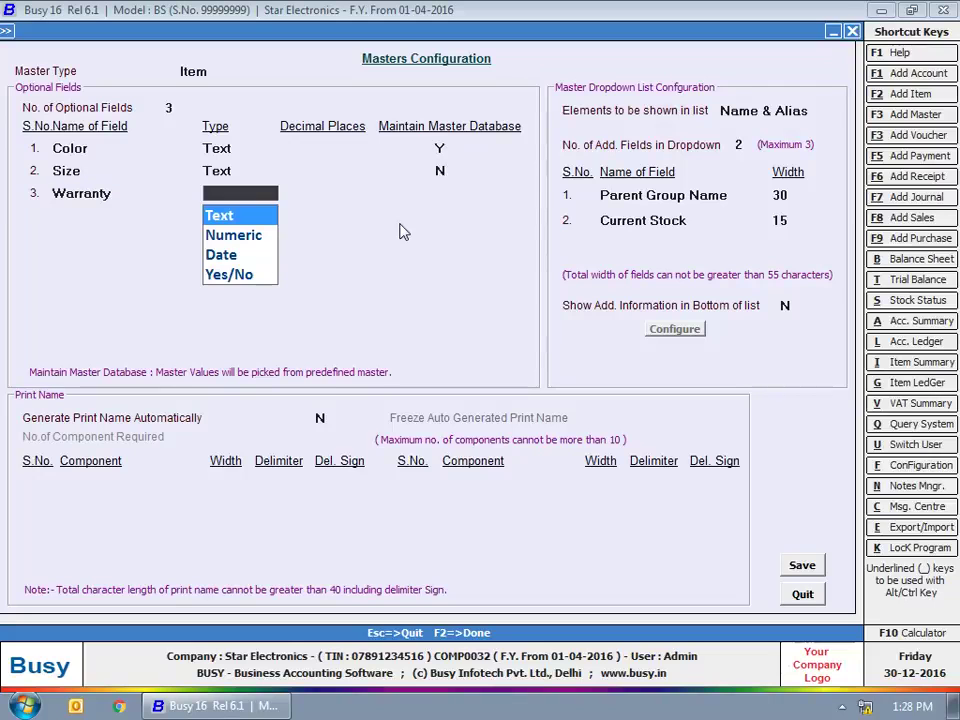
key(Return)
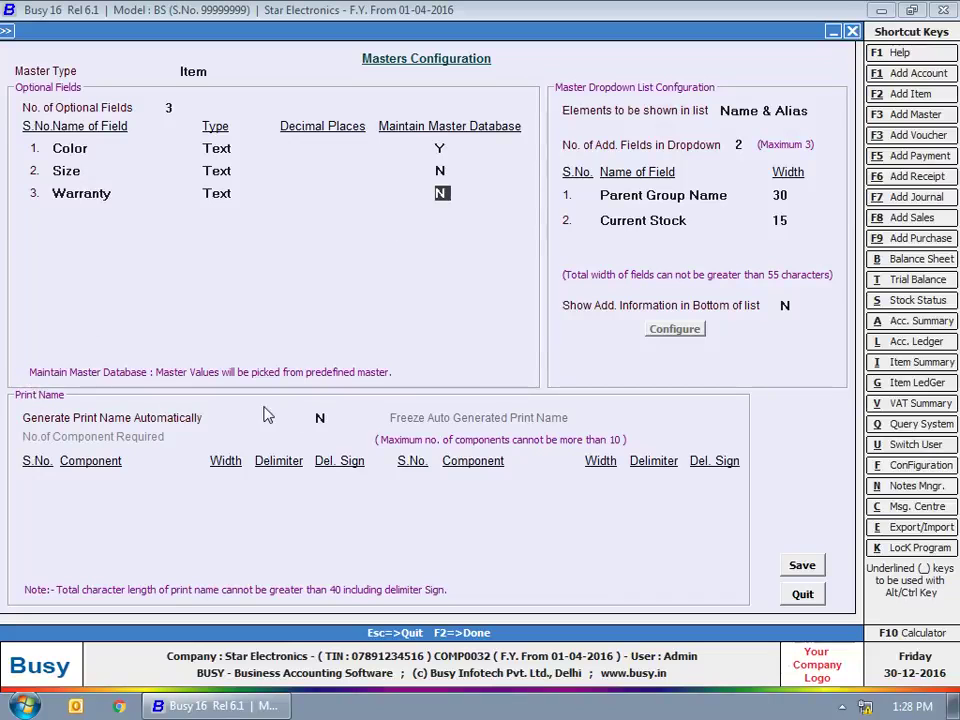
- Review the names and Maintain Master Database settings of the three optional item fields
click(195, 396)
click(71, 148)
click(441, 148)
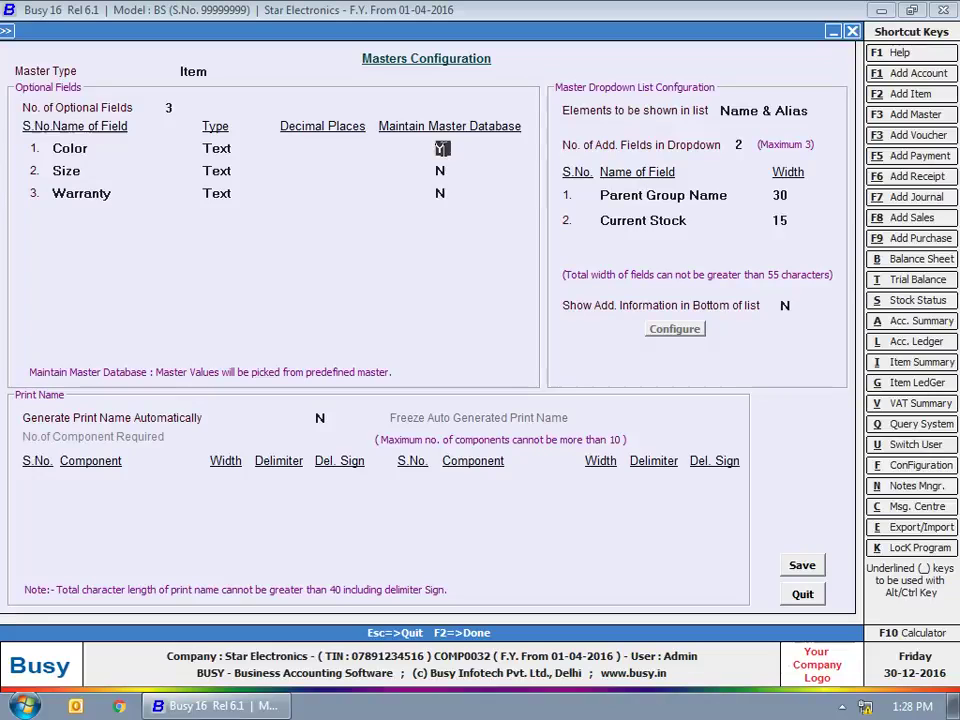
click(94, 173)
click(441, 168)
click(101, 196)
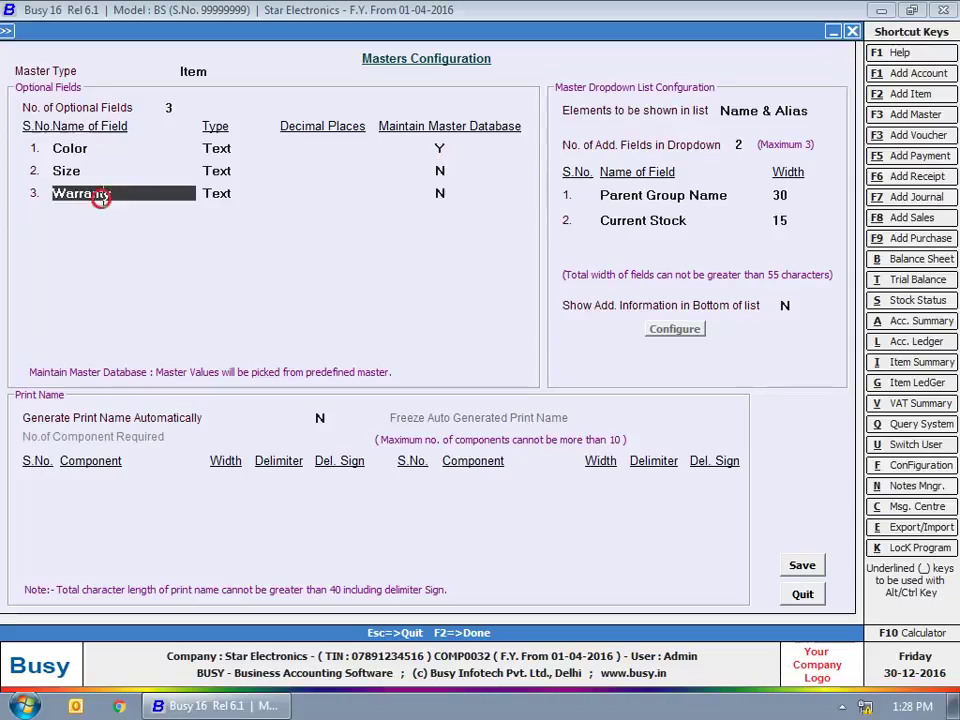
click(440, 193)
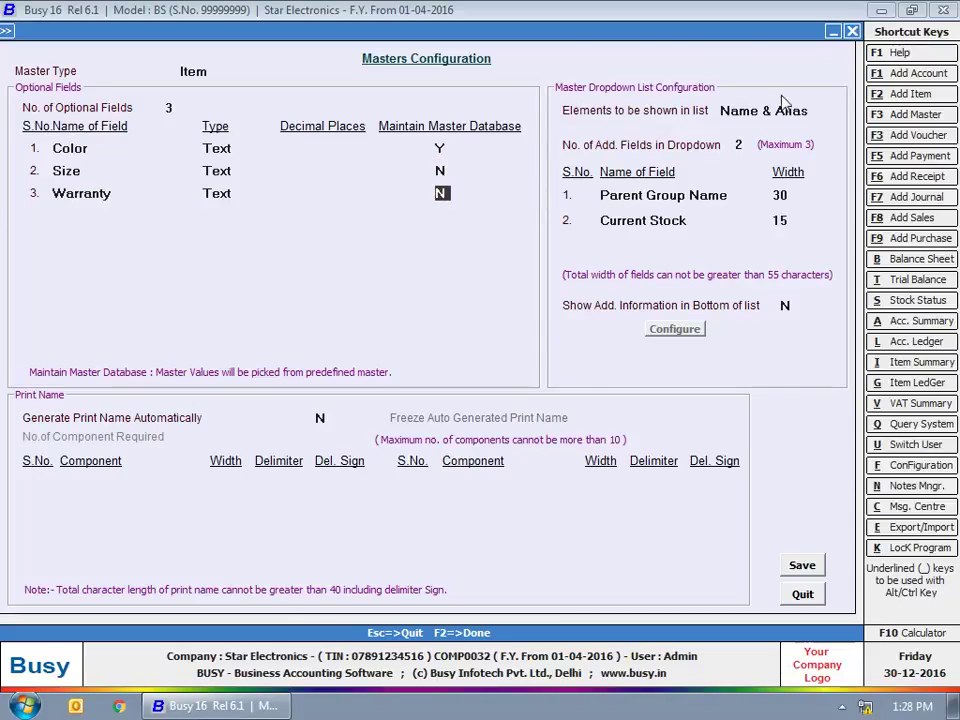
- Choose Name & Alias as the elements shown in the master dropdown list and set its additional fields to 3
click(729, 72)
click(765, 116)
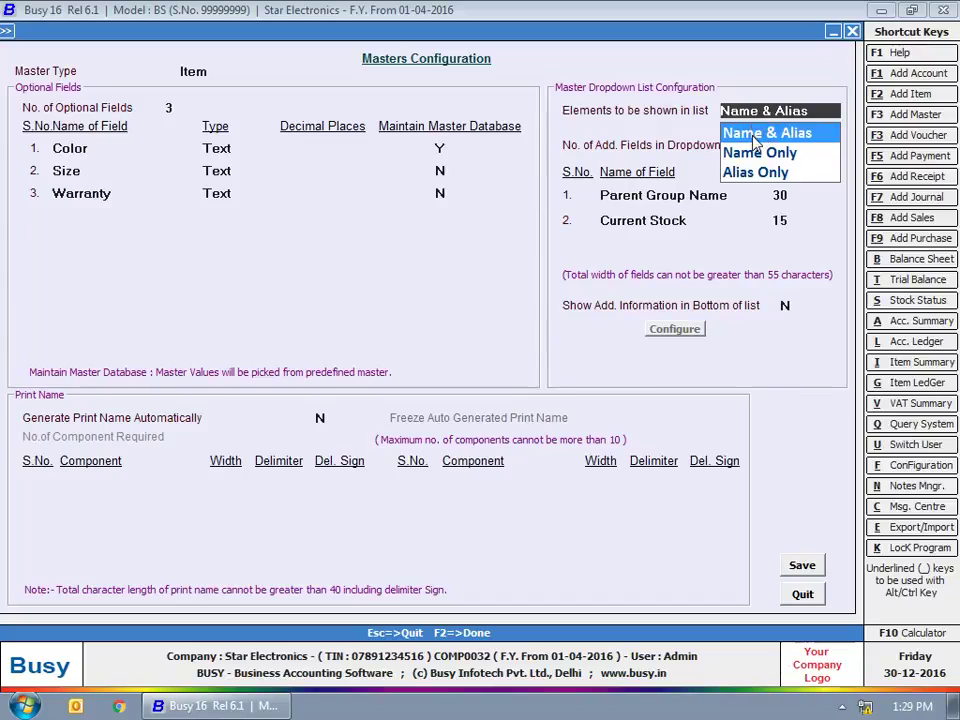
click(753, 140)
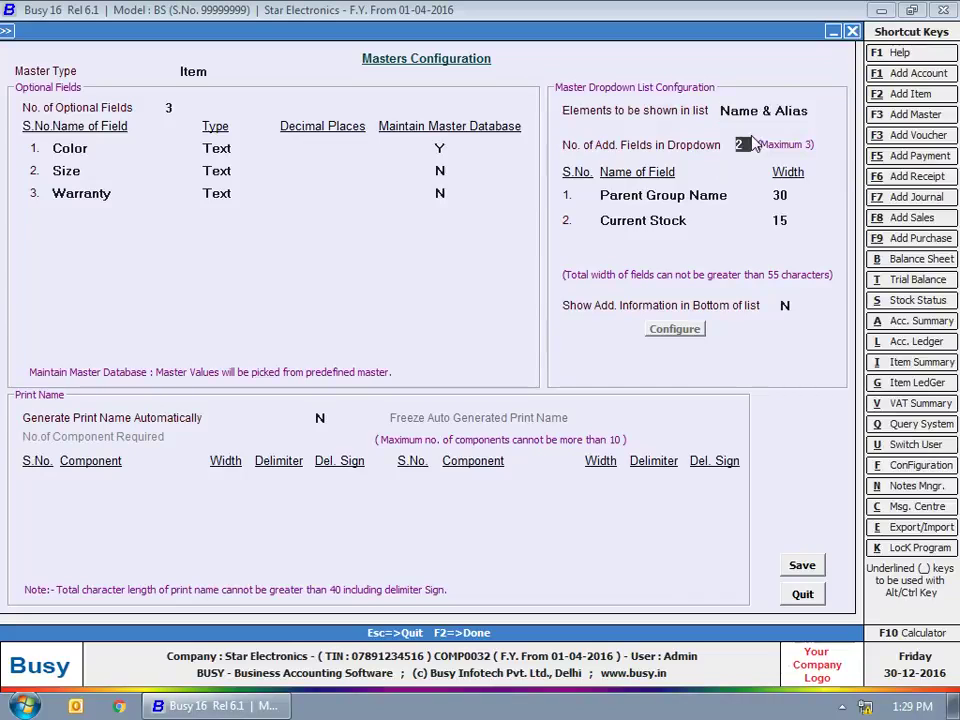
text(3)
key(Return)
- Set the first additional dropdown field to Optional Field1 with a width of 10
text(option)
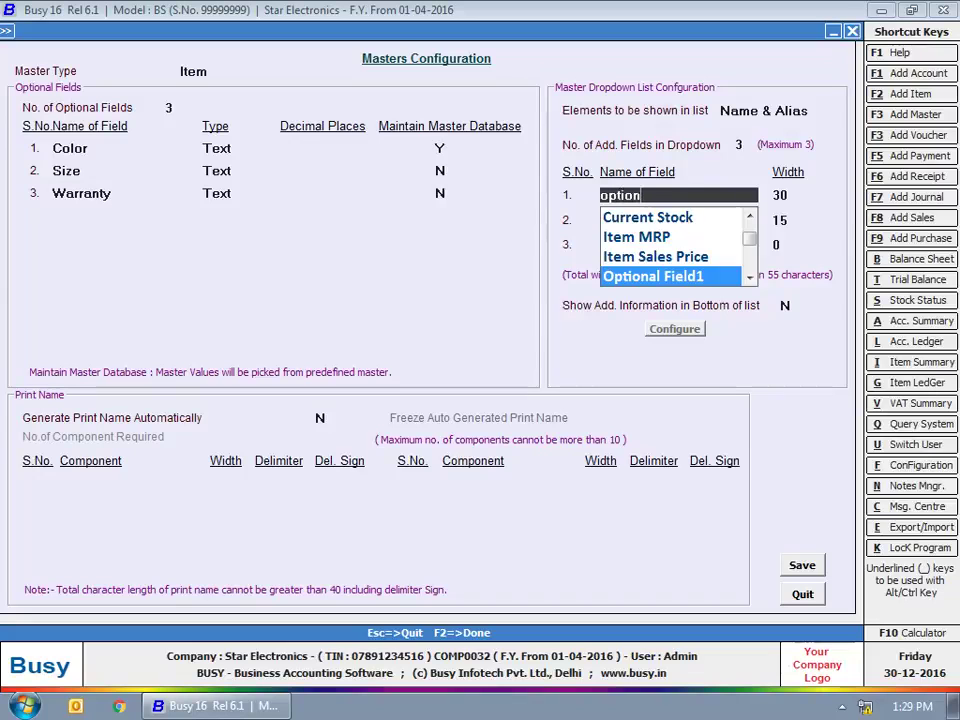
key(Return)
text(10)
key(Return)
- Set the second additional dropdown field to Optional Field2 with a width of 10
text(opt)
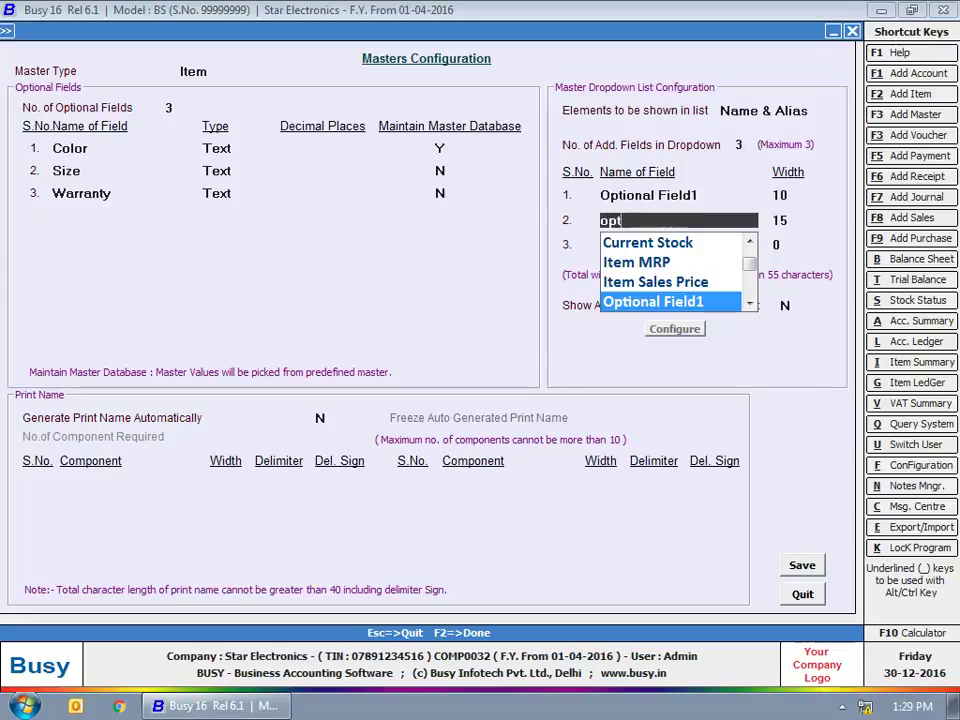
key(Down)
key(Return)
key(Return)
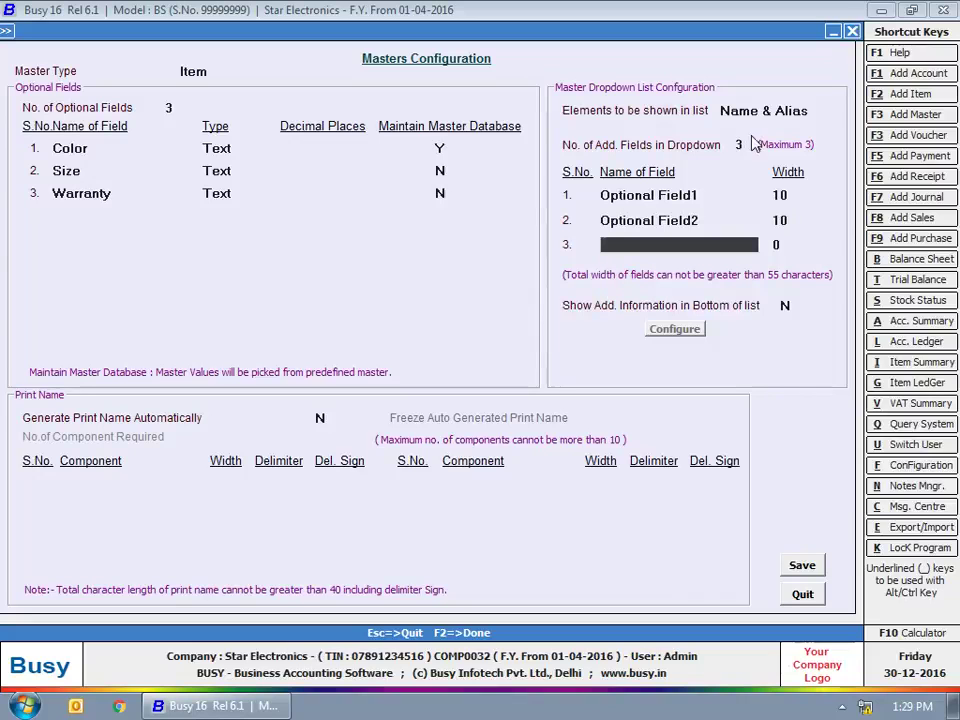
- Set the third additional dropdown field to Current Stock with a width of 15
text(cu)
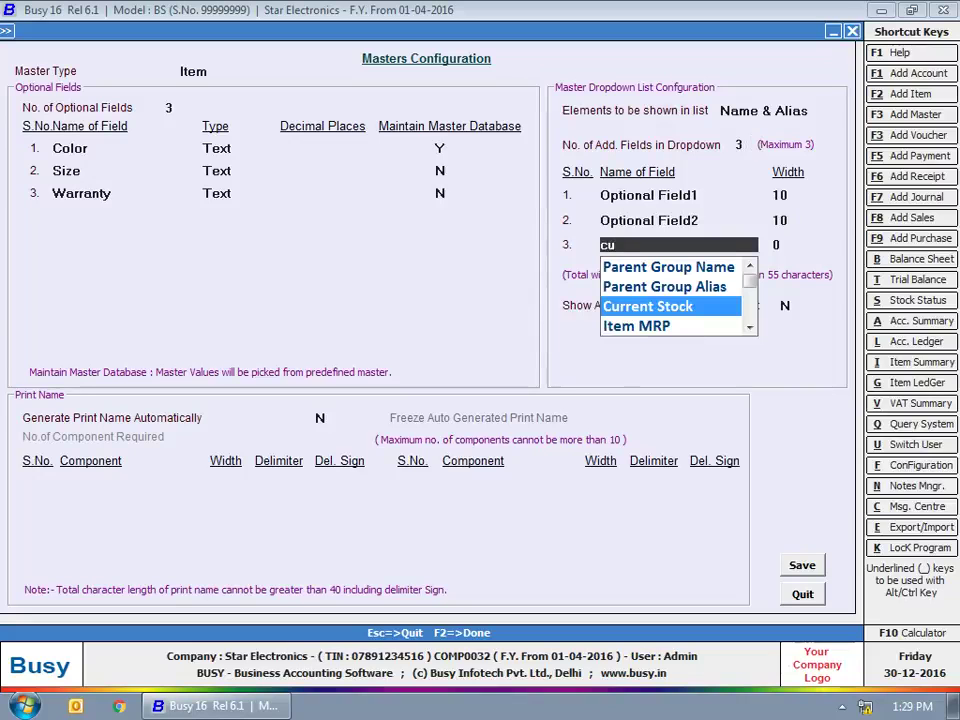
key(Return)
text(15)
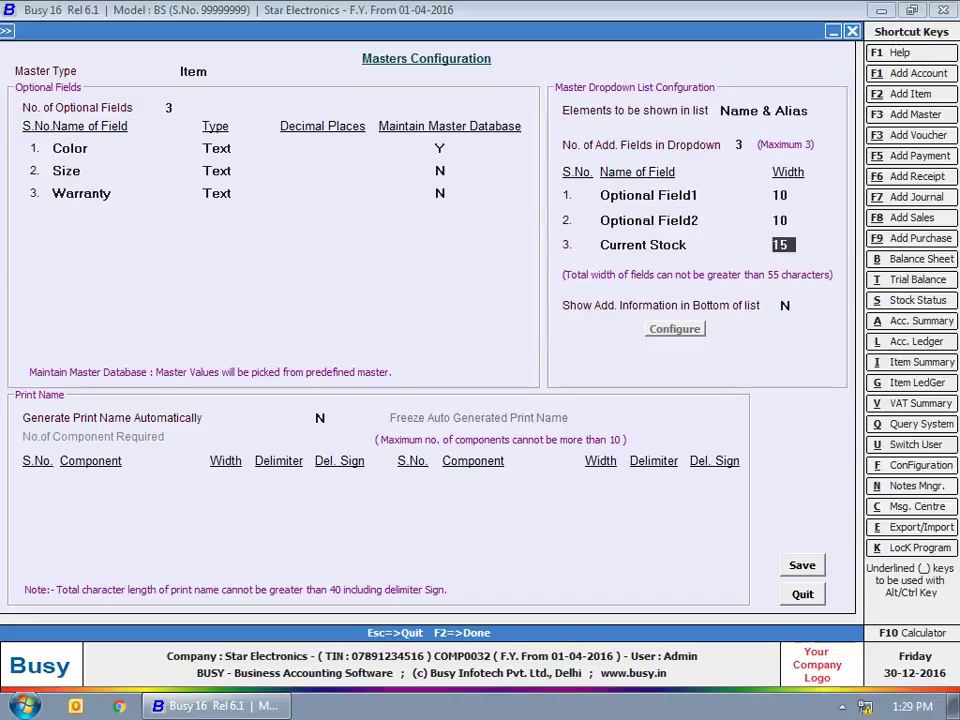
key(Return)
click(645, 194)
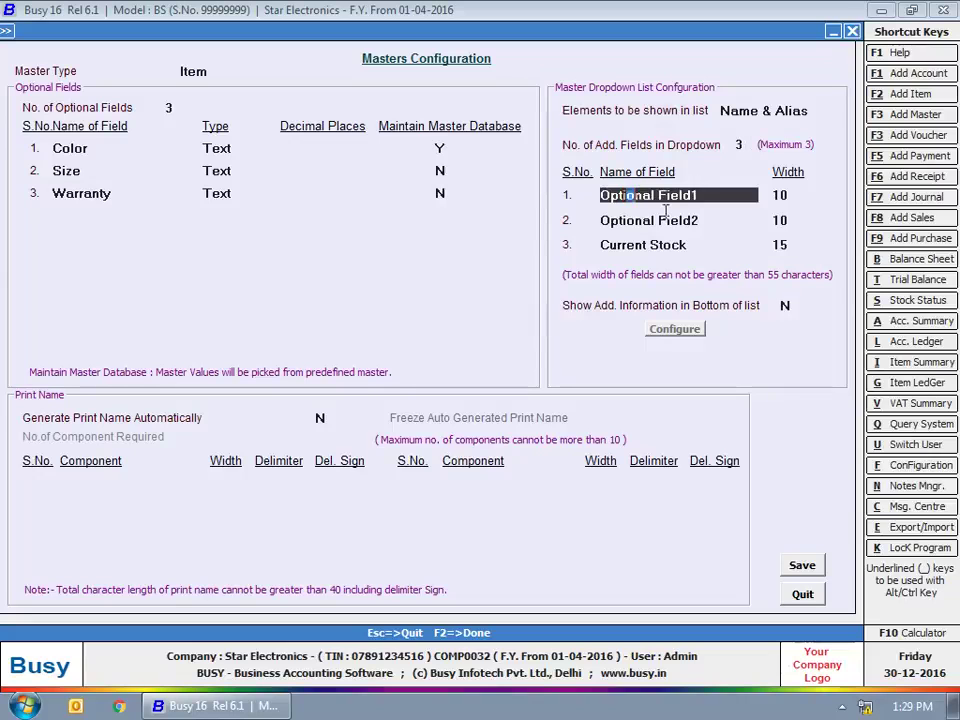
click(608, 218)
click(662, 246)
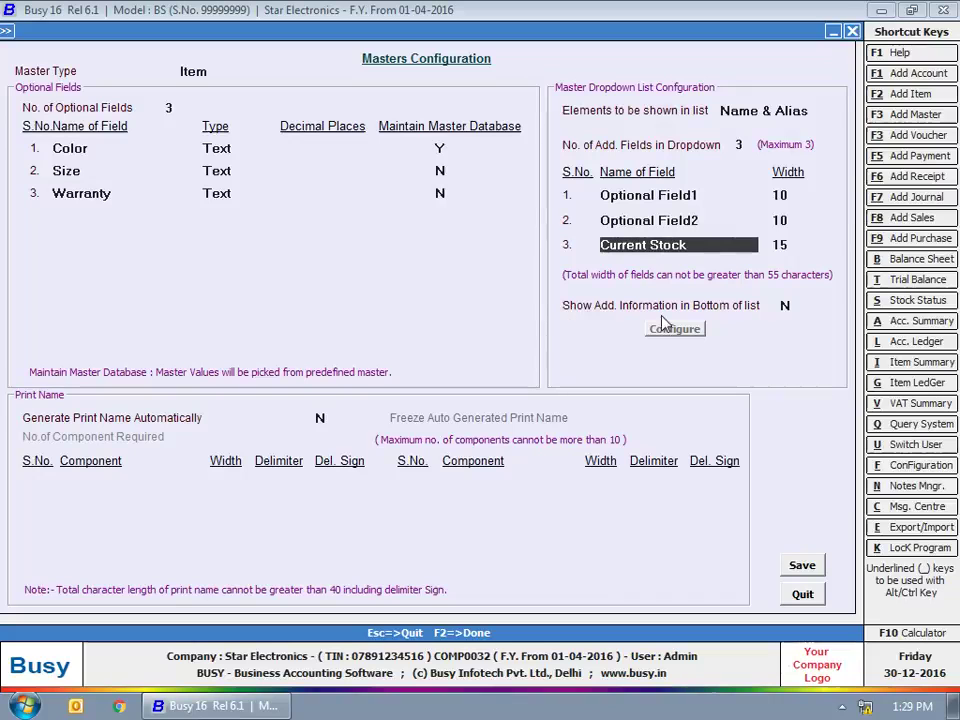
- Enable additional information at the bottom of the item list and open its configuration
click(787, 305)
text(y)
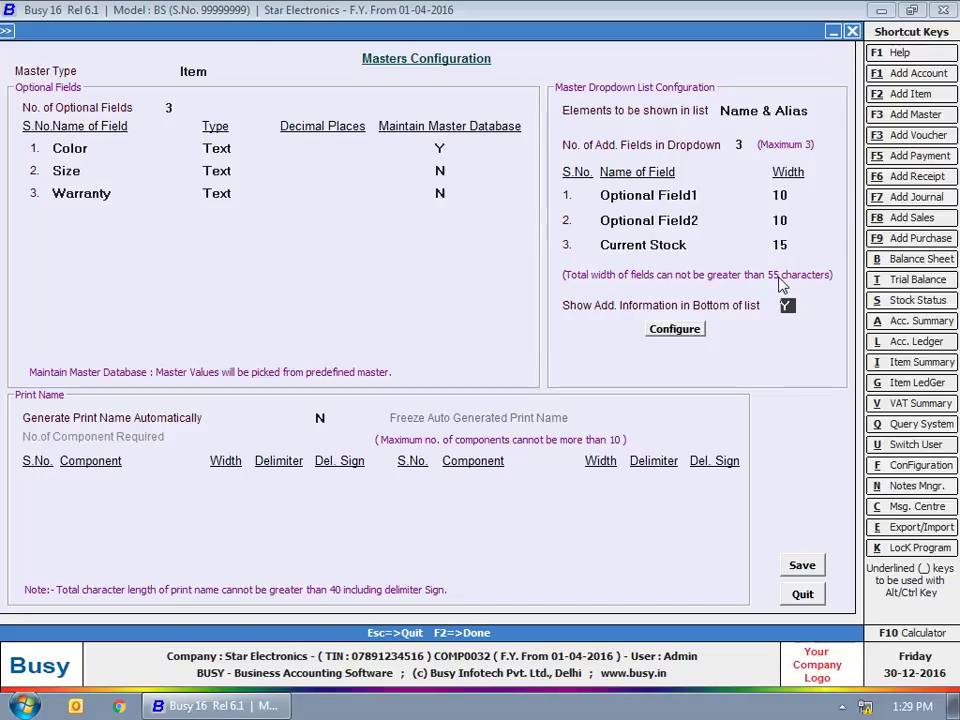
key(Return)
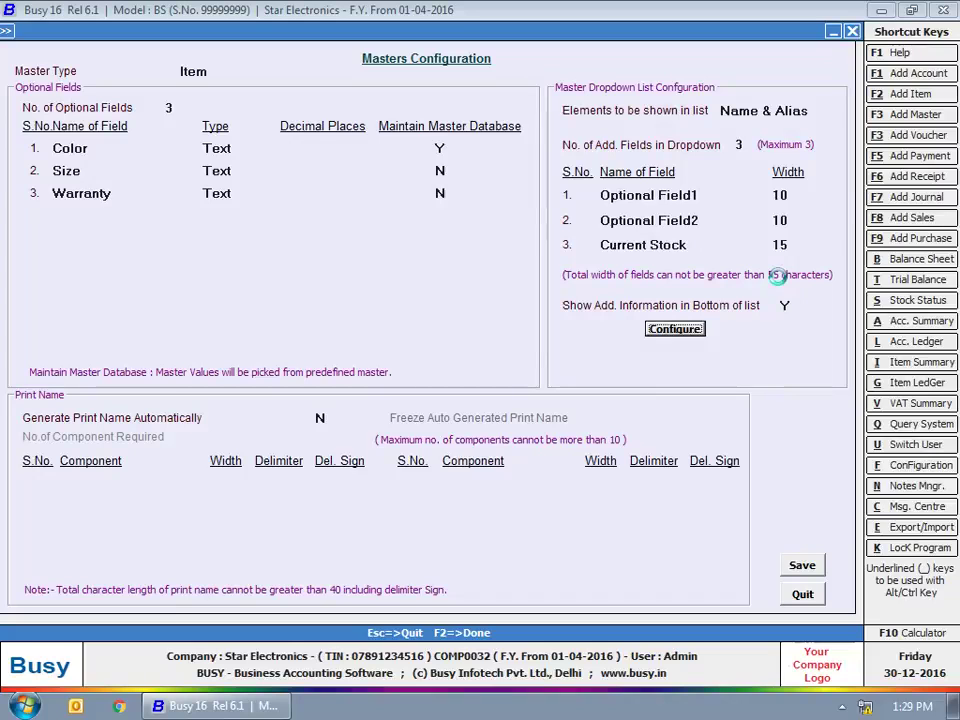
key(Return)
- Examine the Sale Price, Sale Dis., MRP and Tax Cat. lines of the additional item information layout
drag(11, 105, 684, 86)
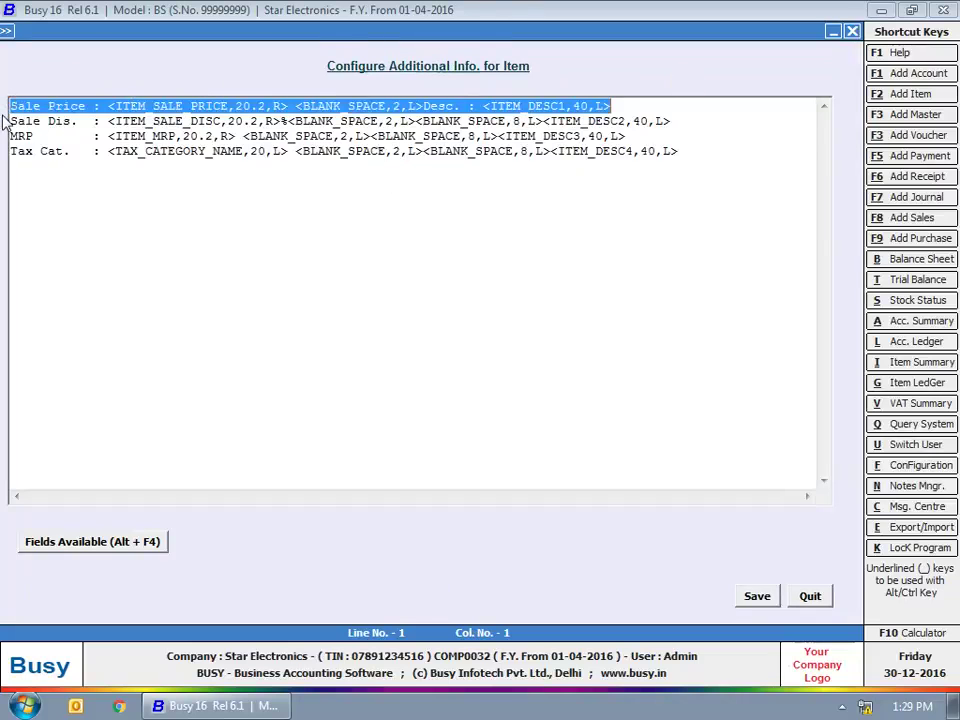
drag(10, 121, 716, 118)
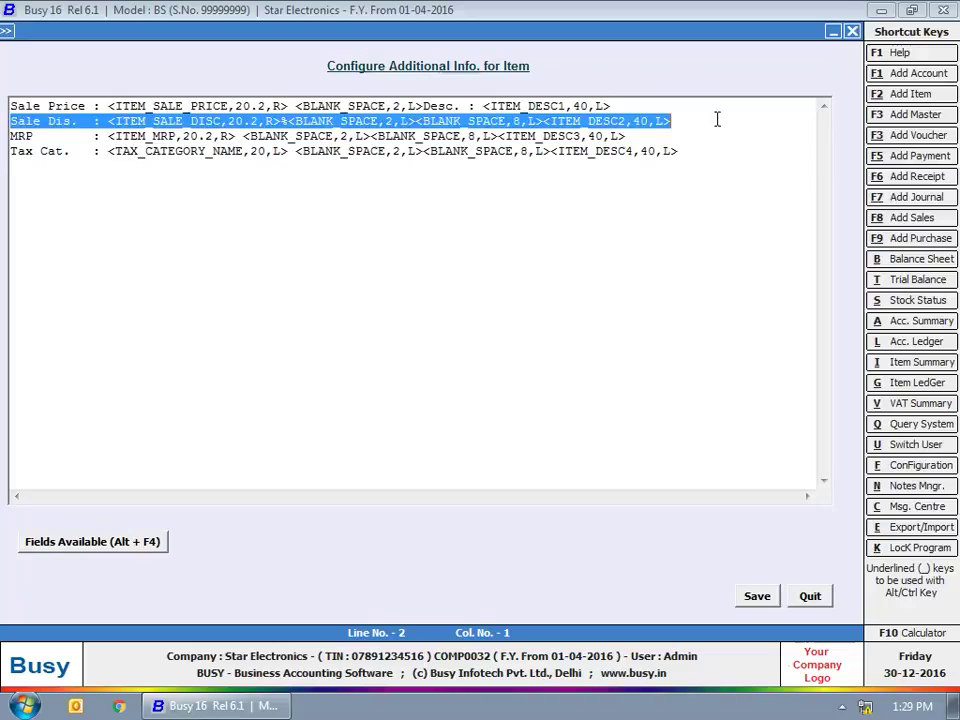
drag(14, 136, 666, 135)
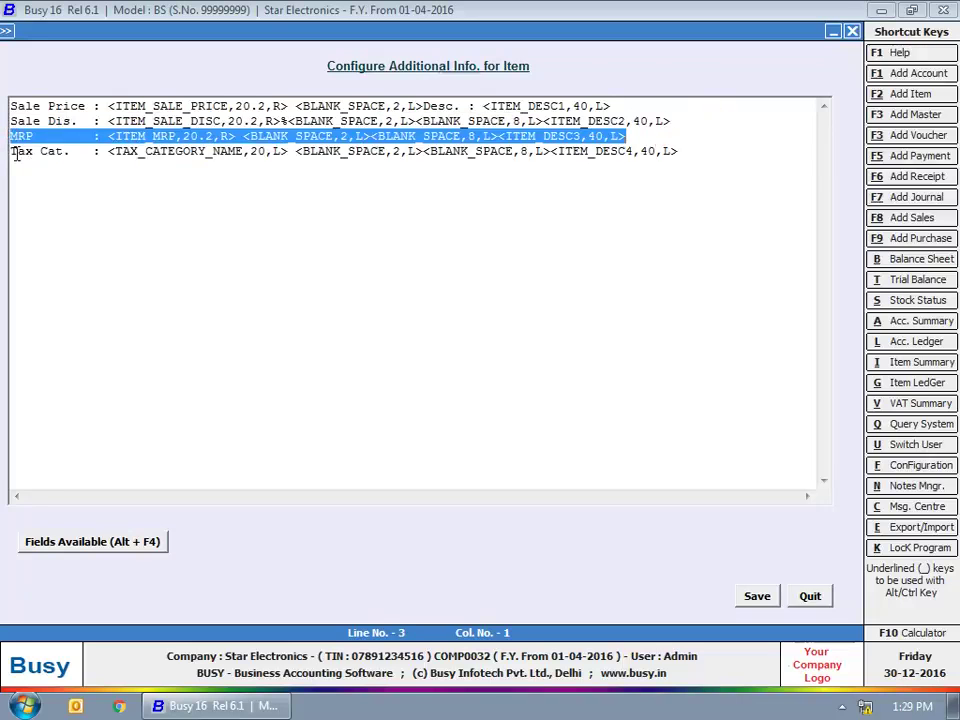
drag(13, 151, 778, 154)
click(641, 234)
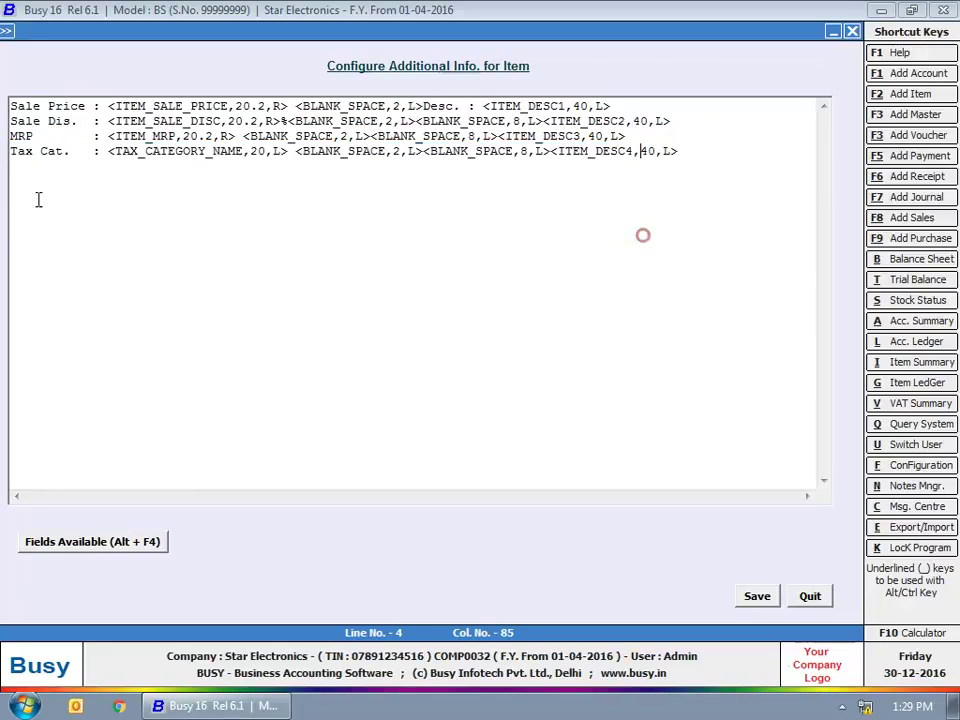
click(76, 106)
click(68, 136)
click(70, 121)
click(68, 136)
click(70, 150)
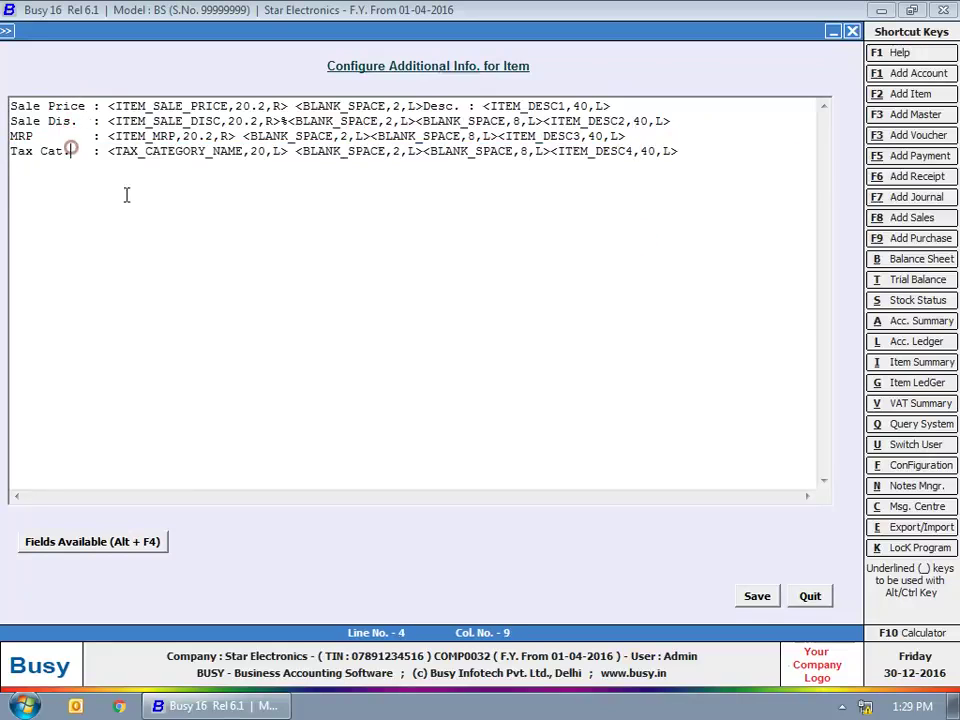
- View the fields available for the additional item information and quit its configuration without saving
click(133, 541)
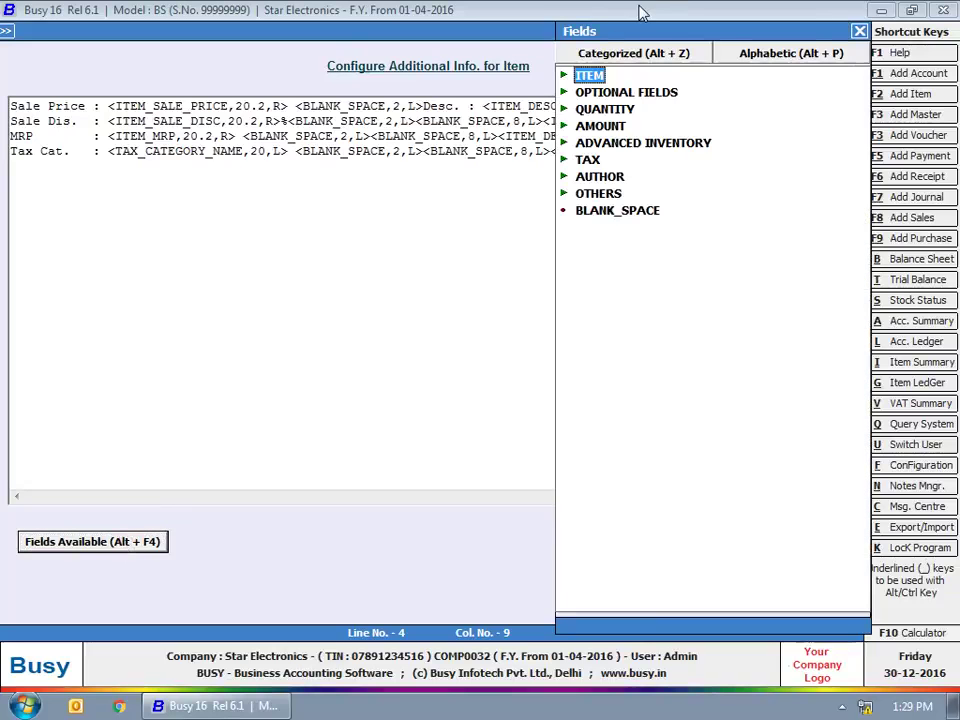
key(Escape)
key(Escape)
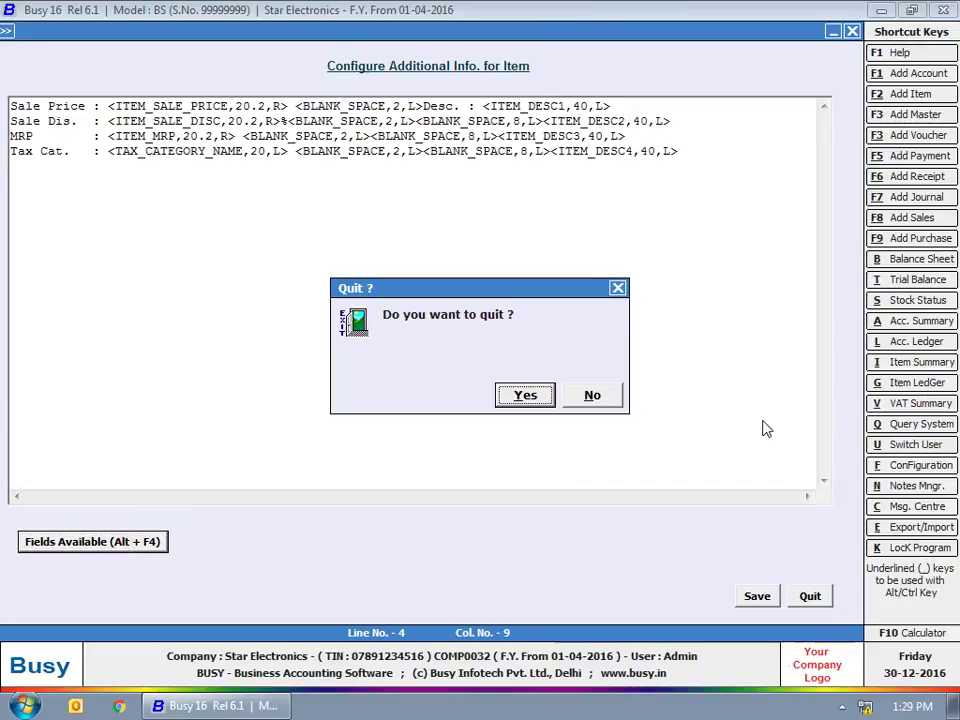
click(525, 396)
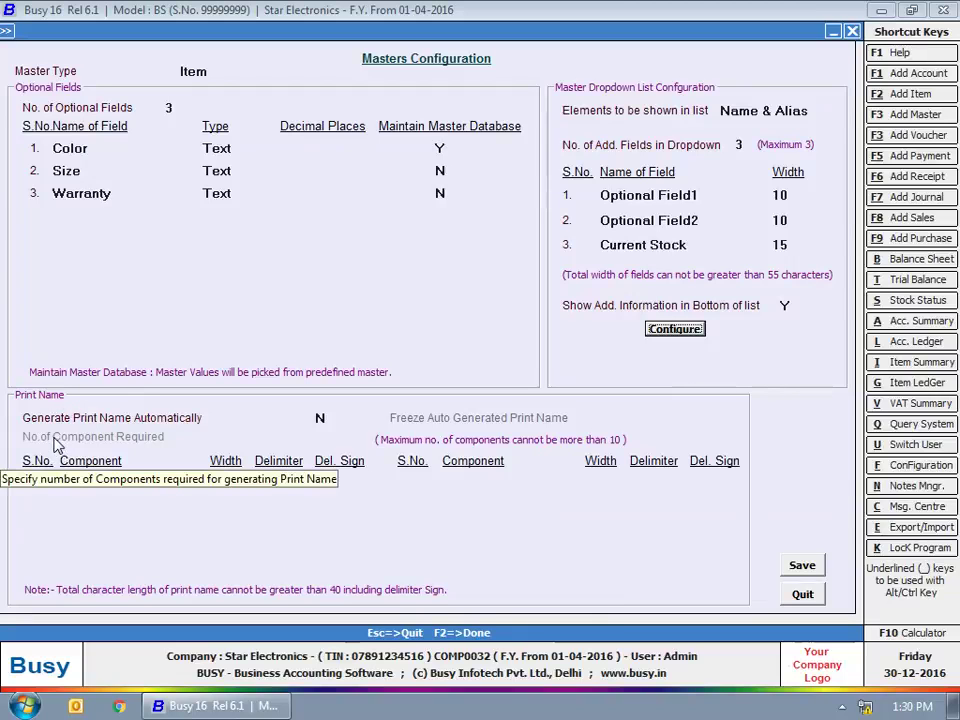
- Enable automatic print name generation without freezing the generated name, and set the number of components required to 2
click(321, 417)
text(y)
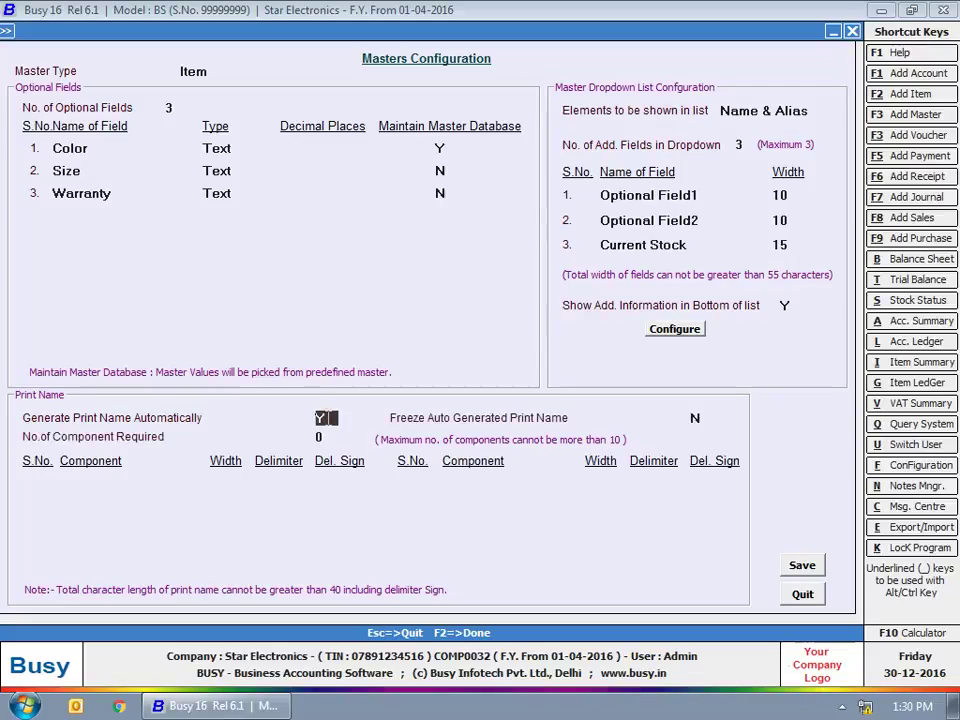
key(Return)
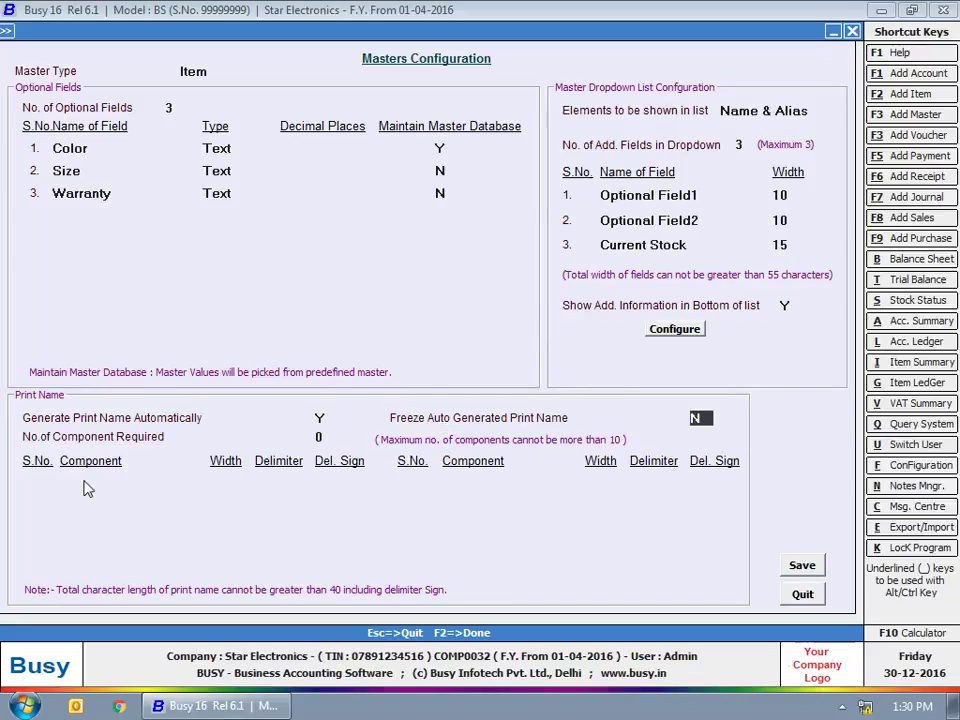
click(321, 436)
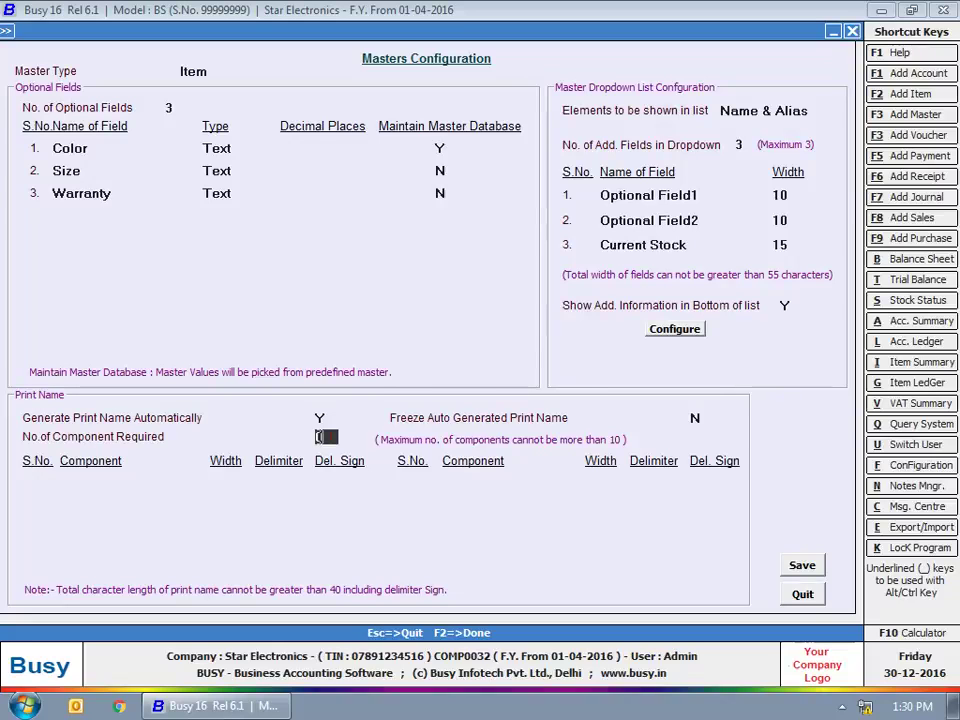
text(2)
key(BackSpace)
text(2)
key(Return)
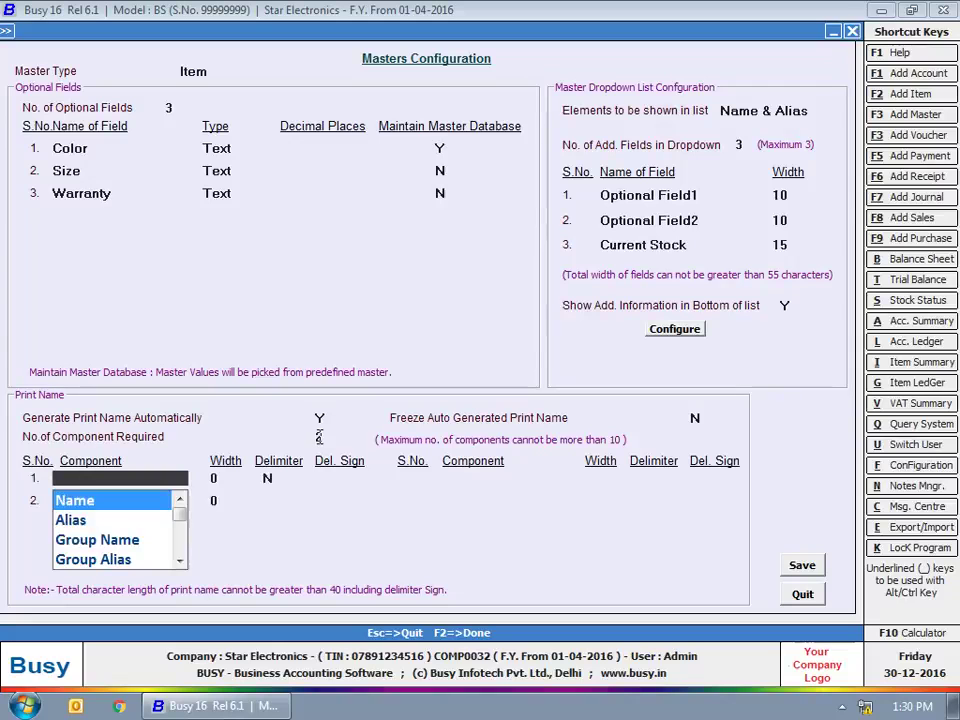
- Define the first print name component as Group Name with width 4 and a "-" delimiter sign
text(gr)
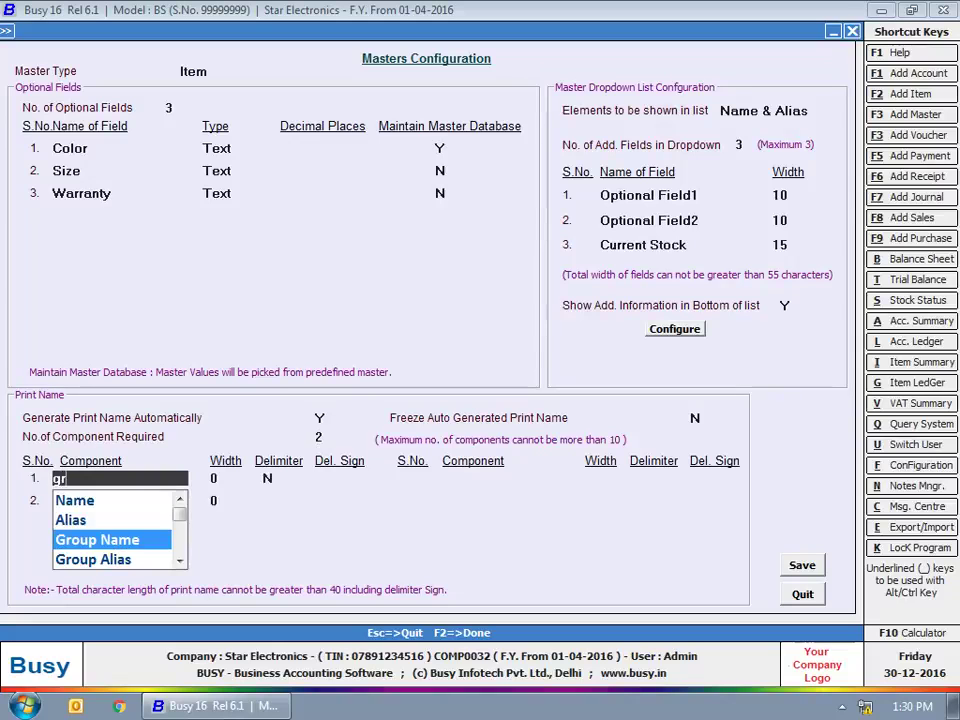
key(Return)
text(4)
key(Return)
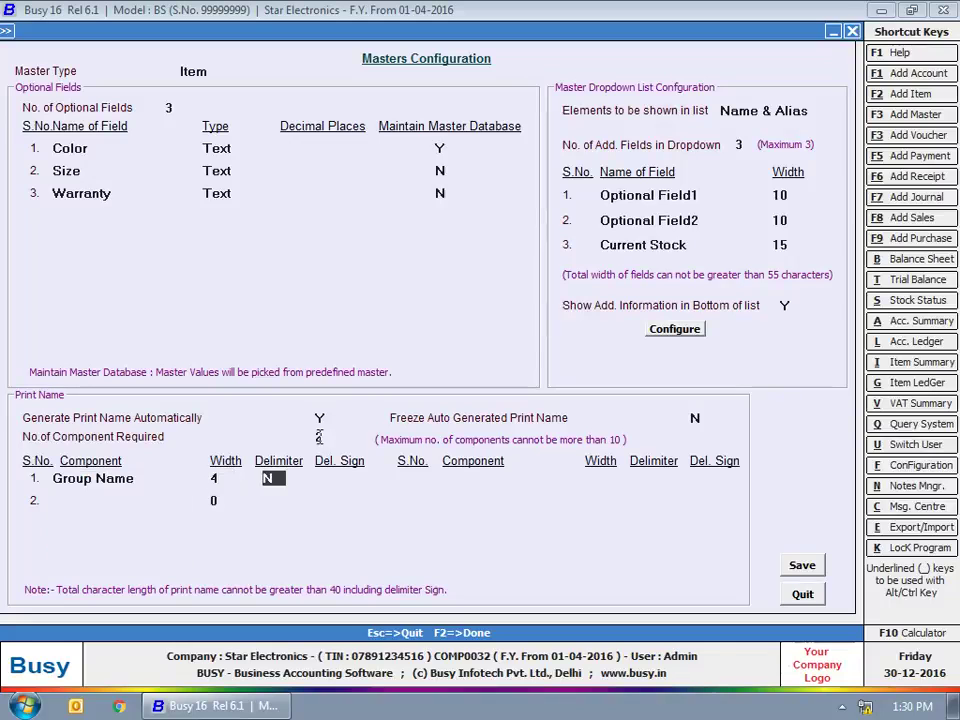
text(Y)
click(318, 478)
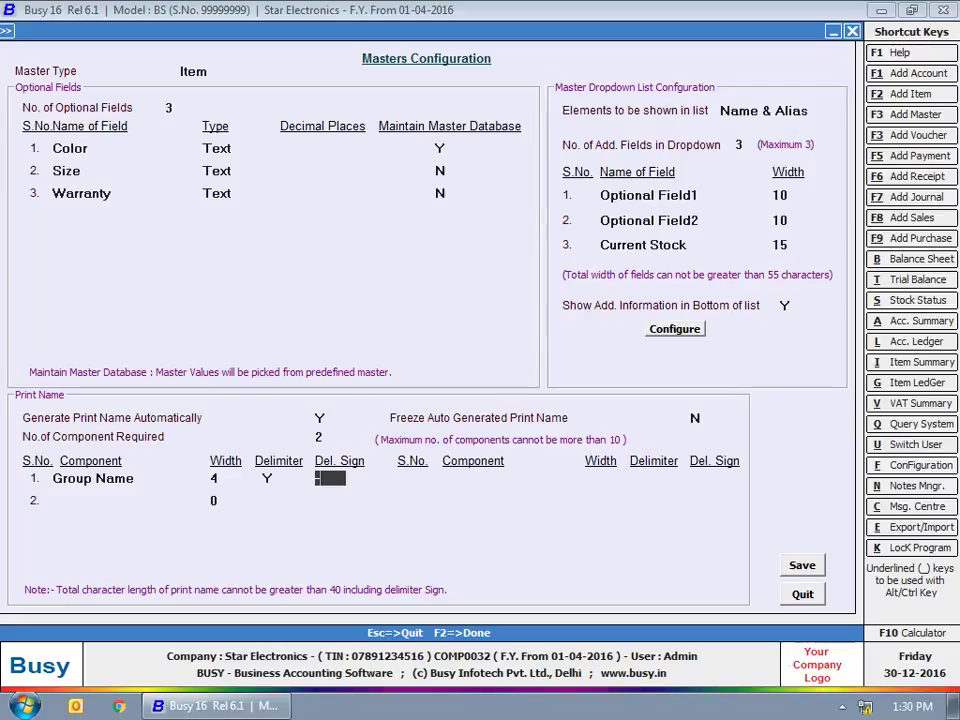
key(Return)
- Define the second print name component as Alias with width 5
key(Down)
key(Return)
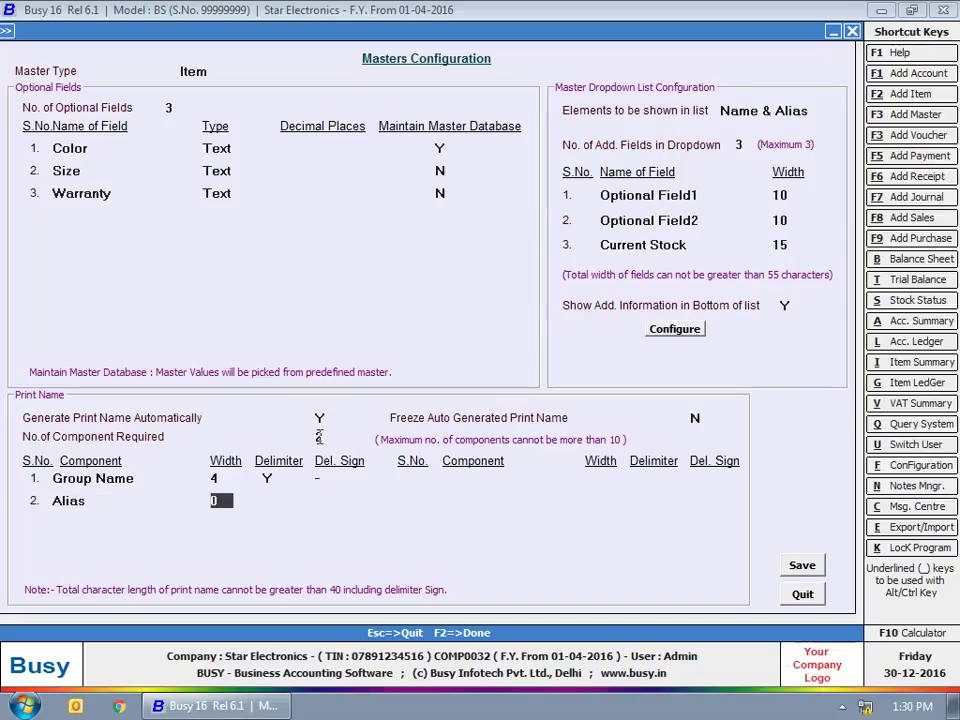
text(5)
key(Return)
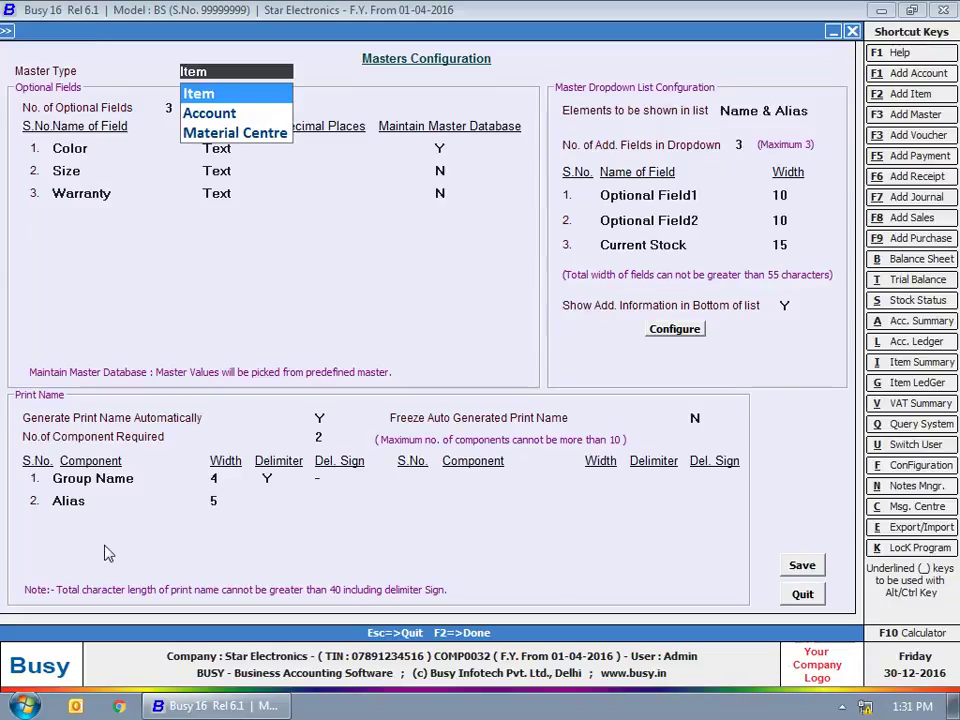
- Save the Item master configuration, regenerate the master help files without the master footprint, and quit the configuration
click(22, 580)
click(814, 566)
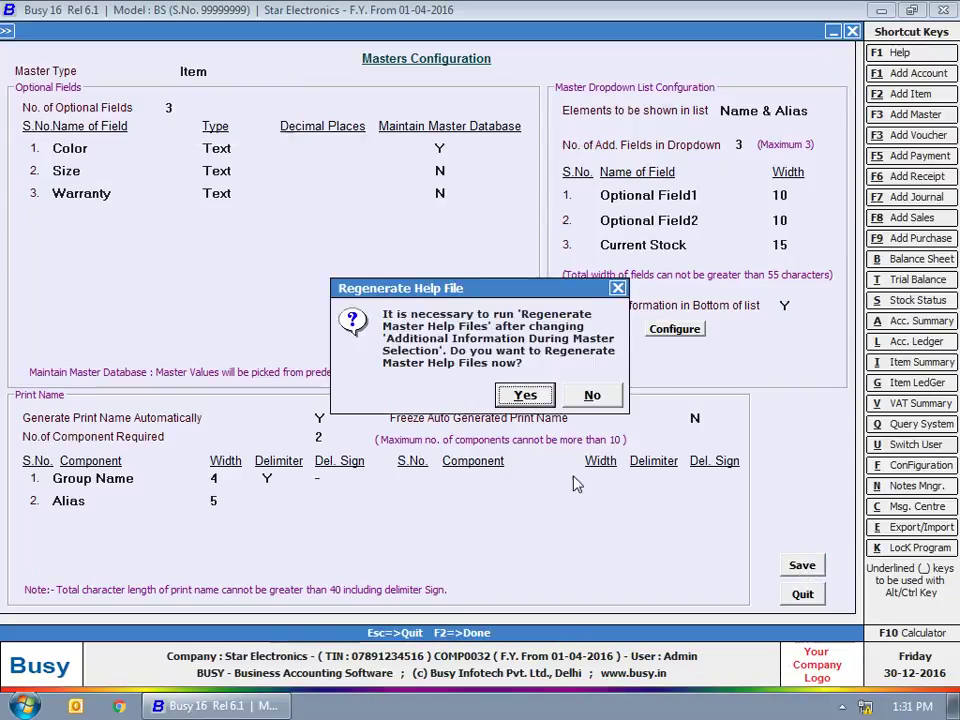
click(527, 396)
click(180, 218)
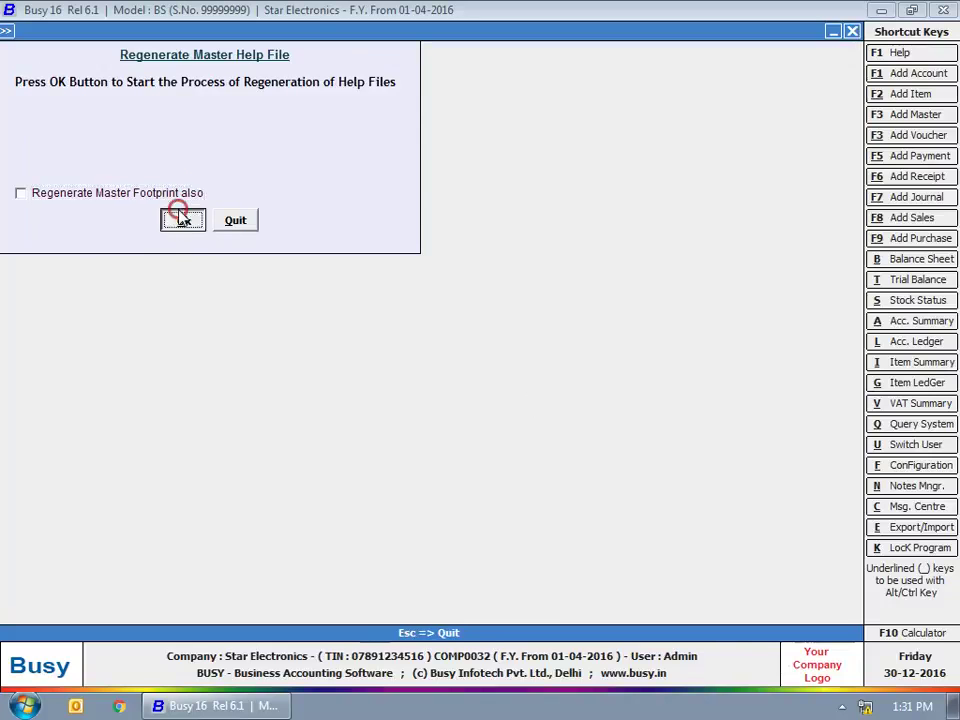
click(615, 398)
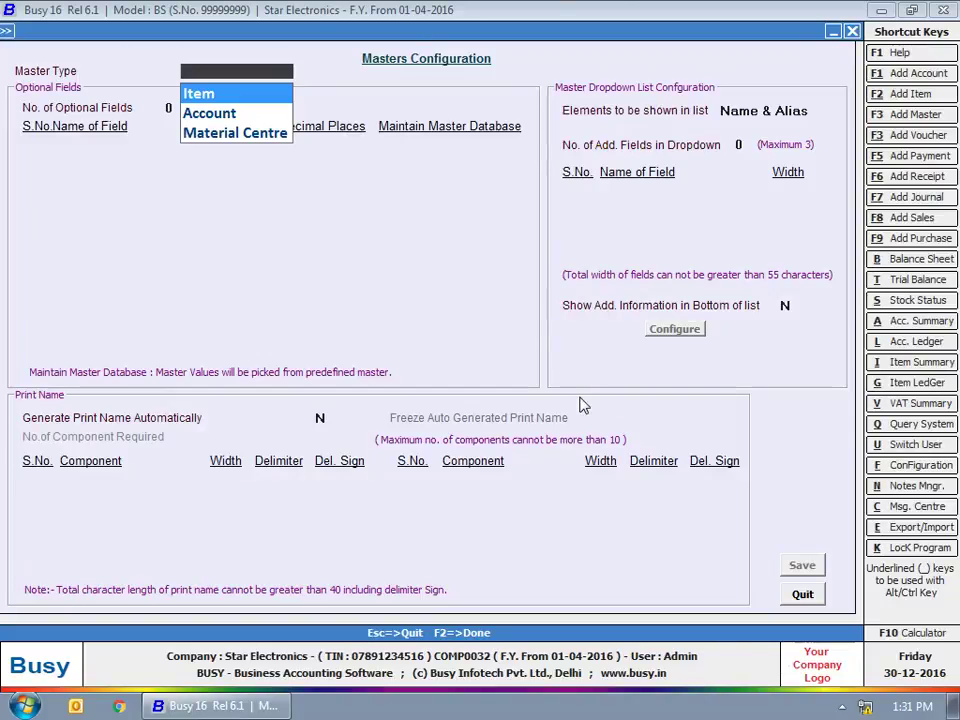
key(Escape)
key(Escape)
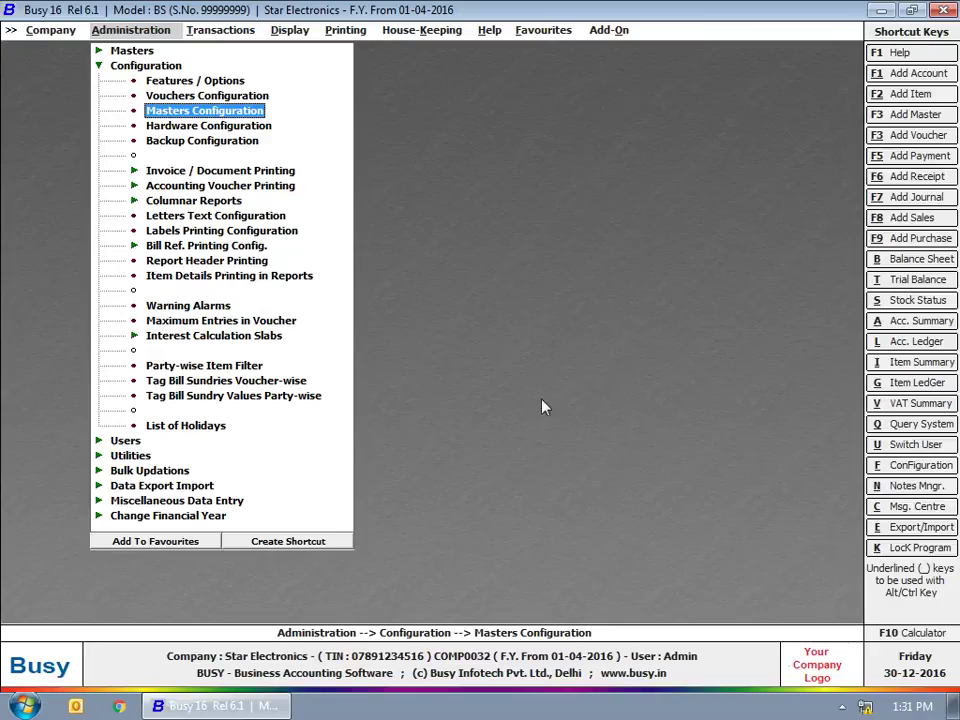
key(Escape)
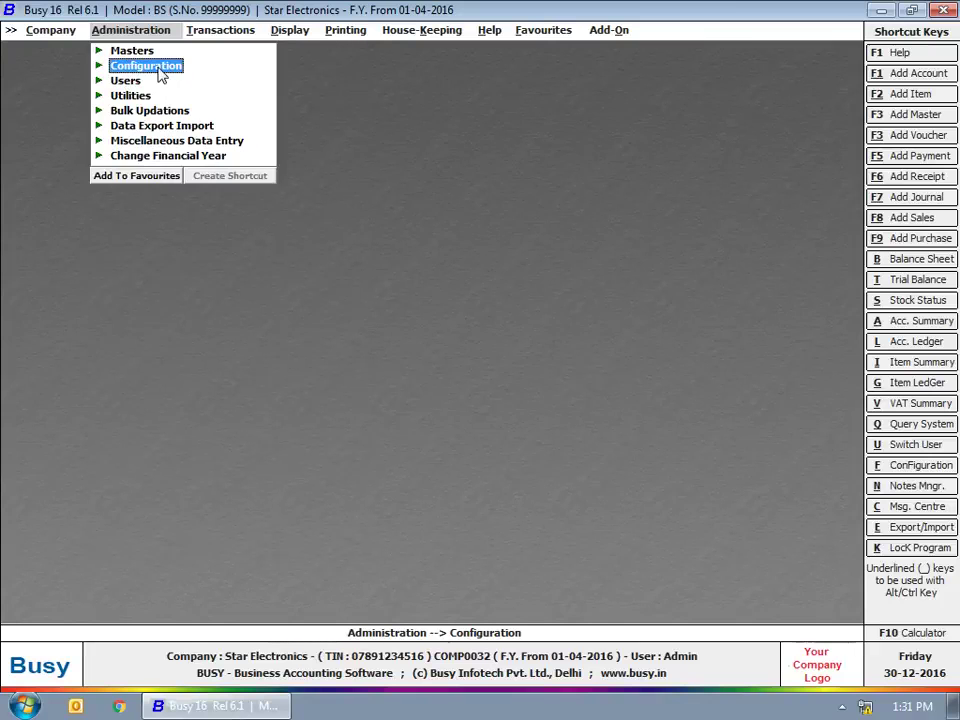
- Start a new item named Whirlpool Refrigerator with alias Whirlpool Fridge in the Refrigerators group
key(F2)
text(Whirlpool Refrigerator)
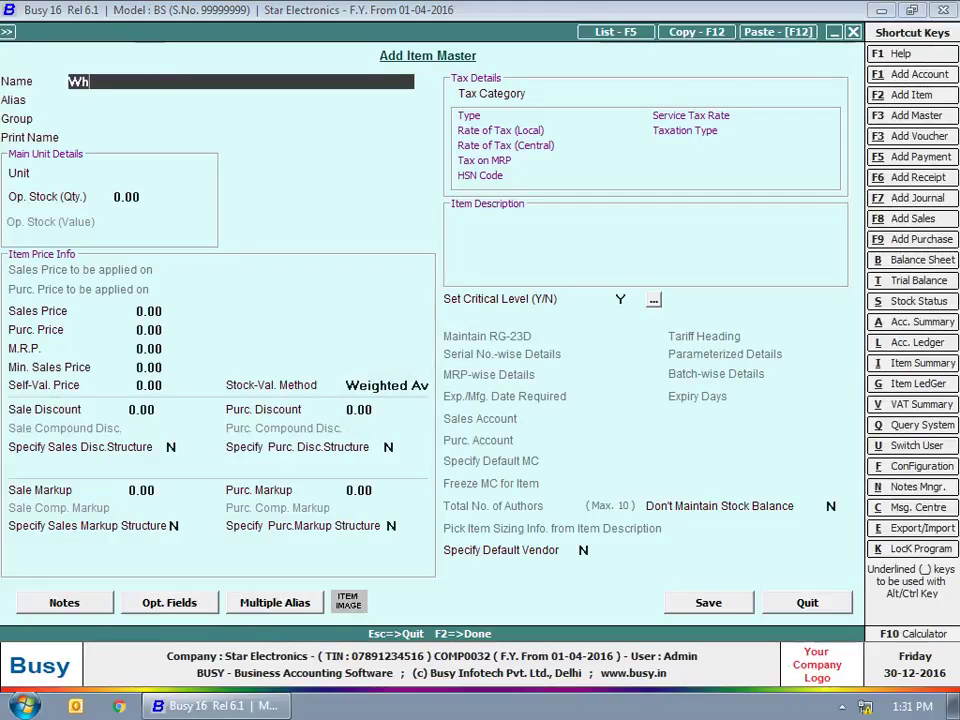
key(Return)
text(Whirlpool Fridge)
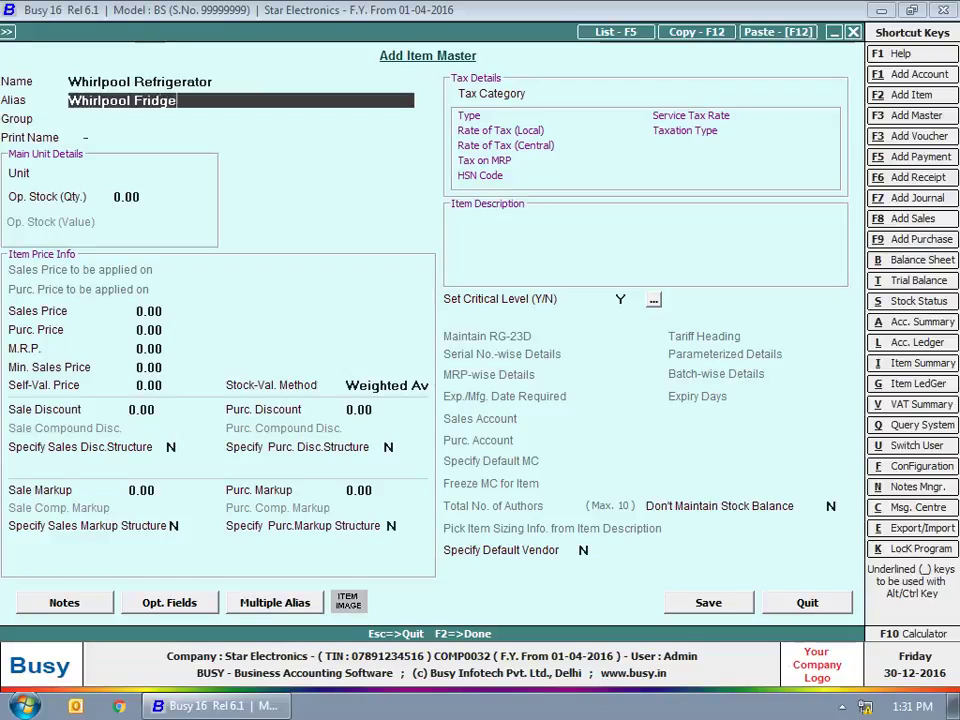
key(Return)
text(re)
key(Return)
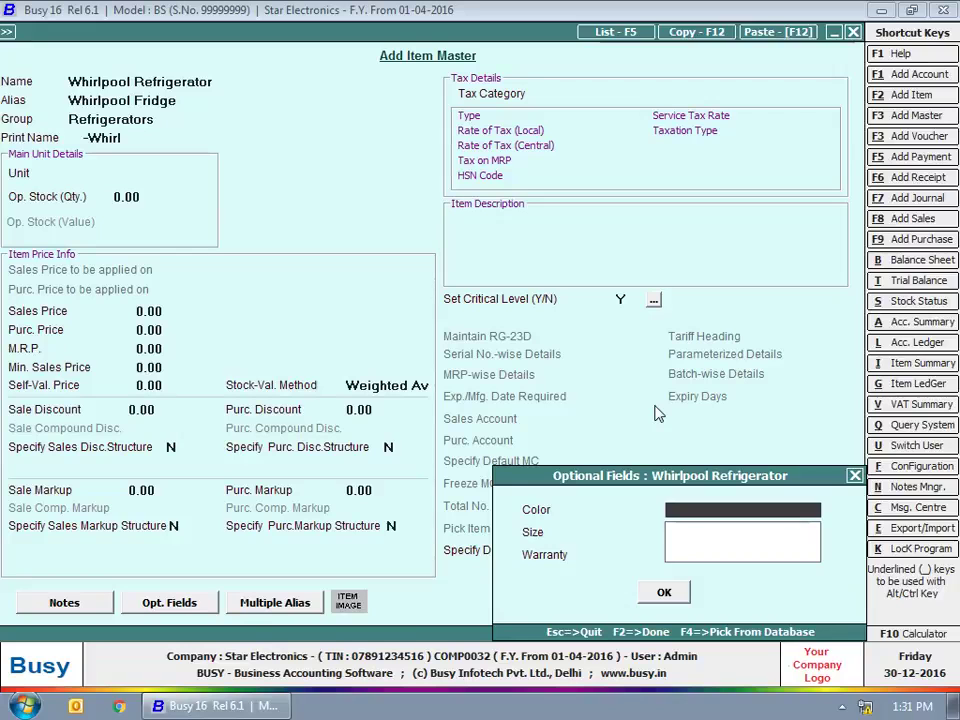
- Create White and Cherry as new colors from the item's Color optional field
key(F3)
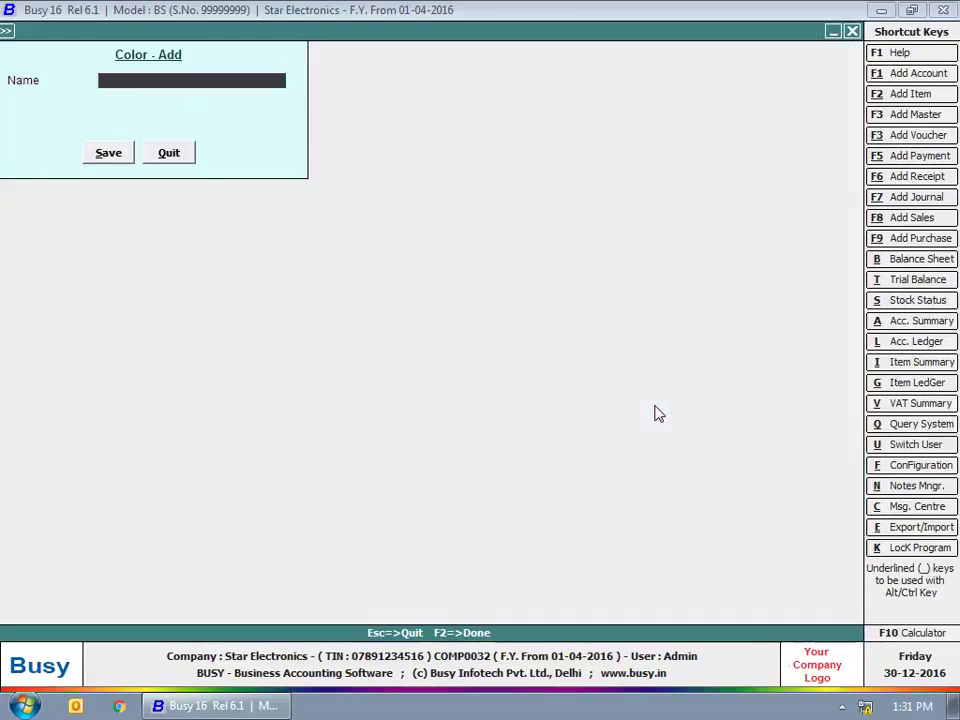
text(White)
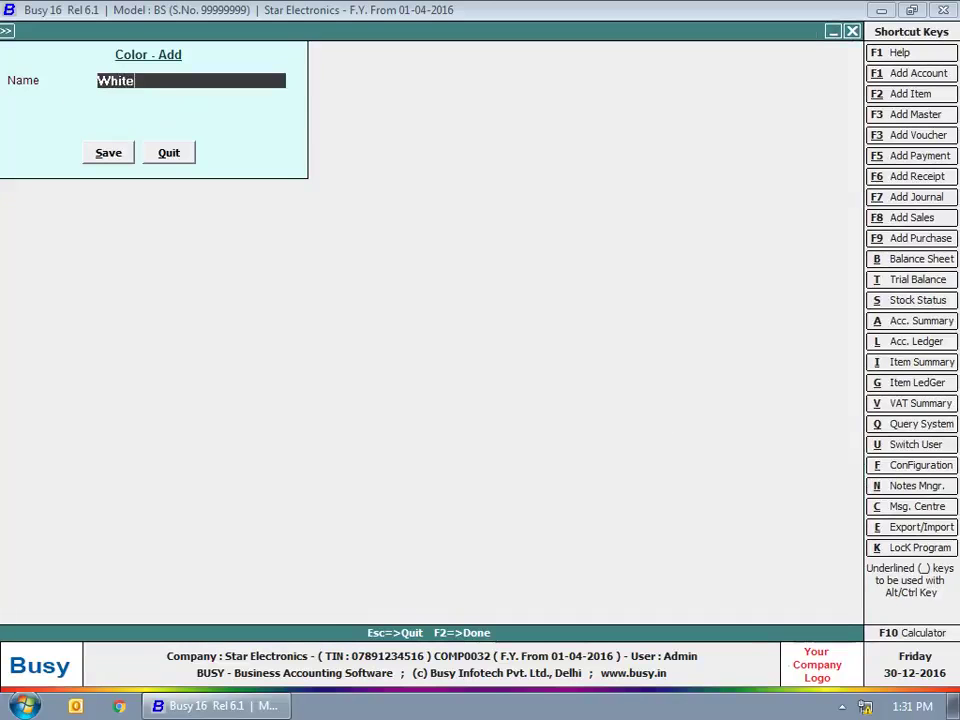
key(Return)
key(Return)
key(Up)
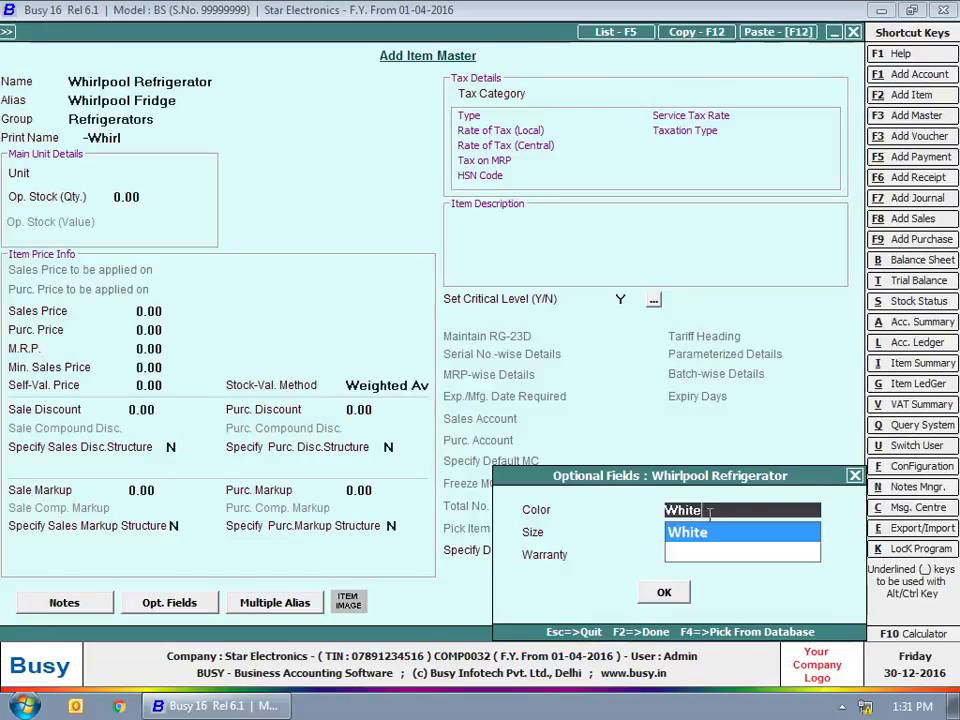
key(F3)
text(Cherry)
key(Return)
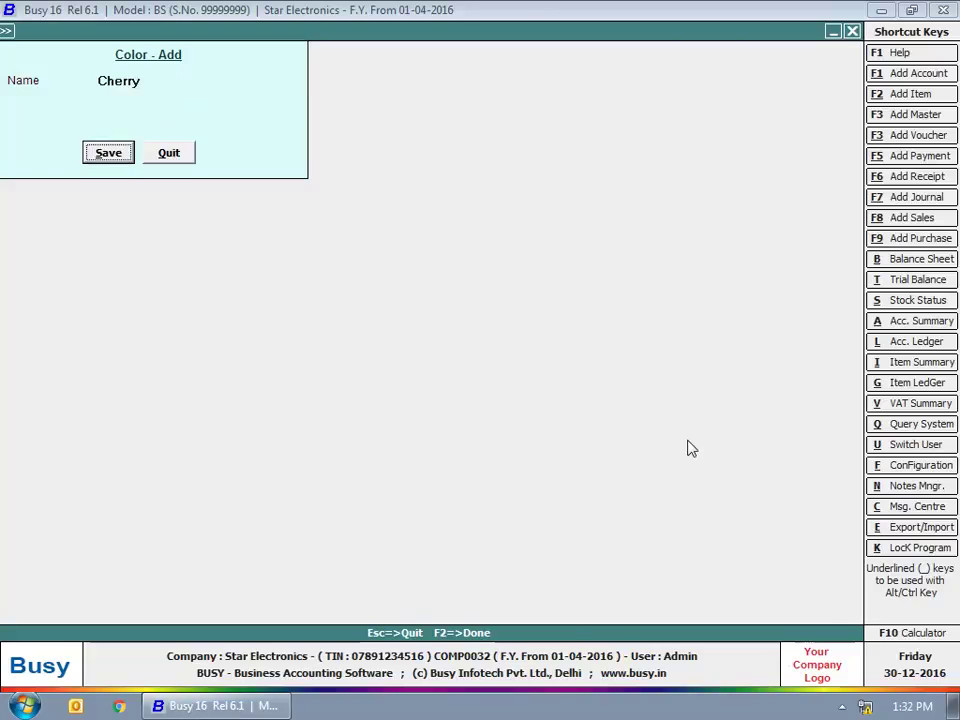
key(Return)
- Complete the item's optional fields with color Cherry, size 265 Litre and warranty 1 year
click(690, 510)
click(686, 534)
text(265 litre)
key(Return)
text(1 year)
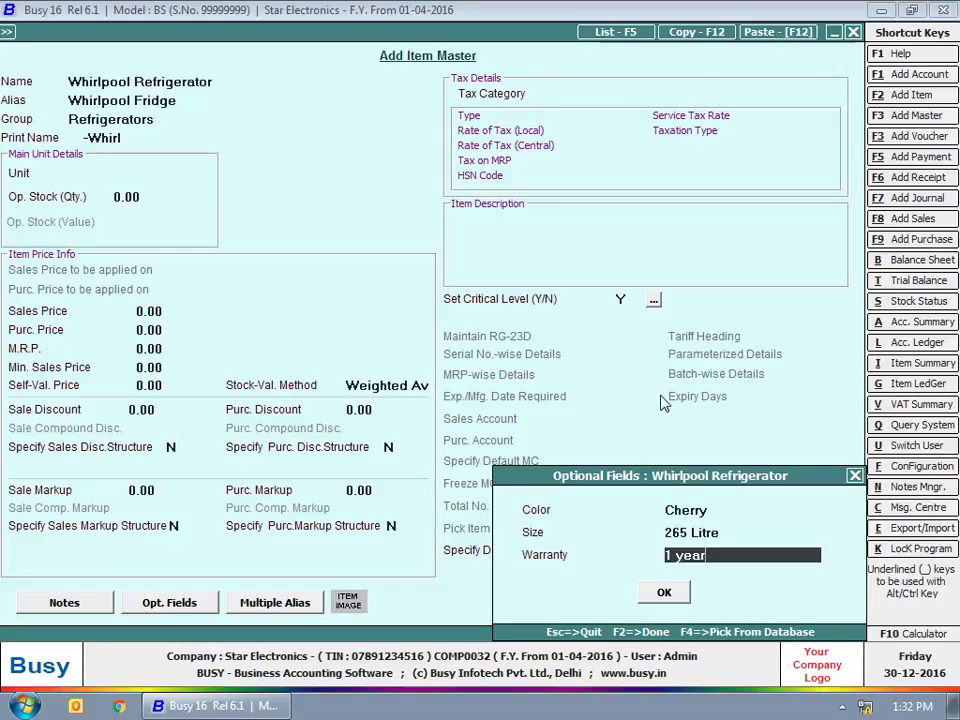
key(Return)
key(Return)
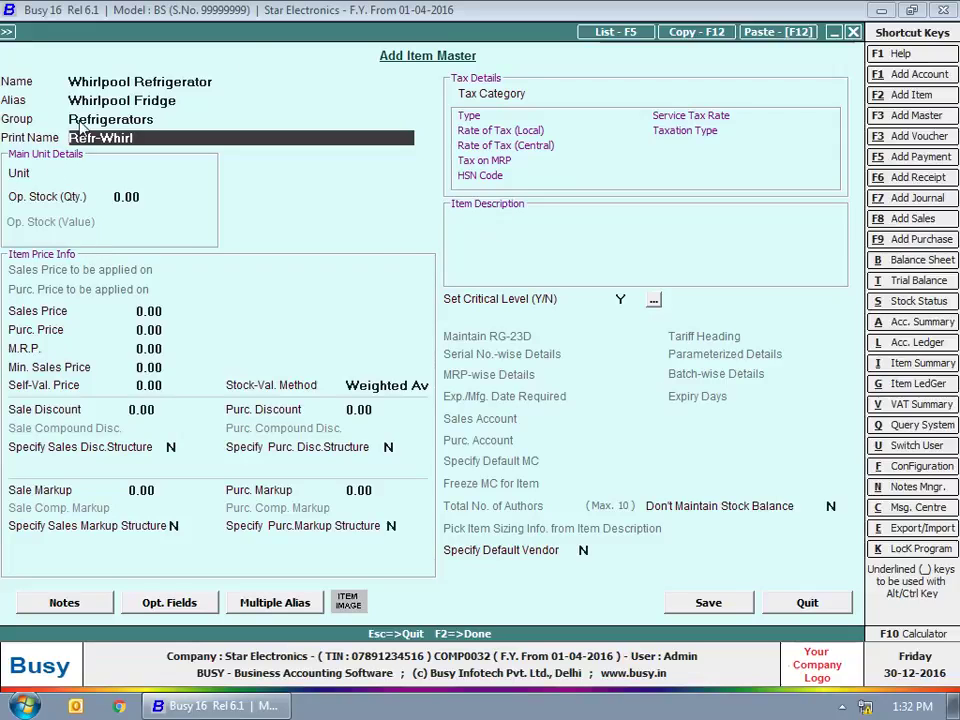
- Accept the generated print name, set the unit to Pcs., and enter an opening stock of 10 valued at 150000
key(Return)
key(Return)
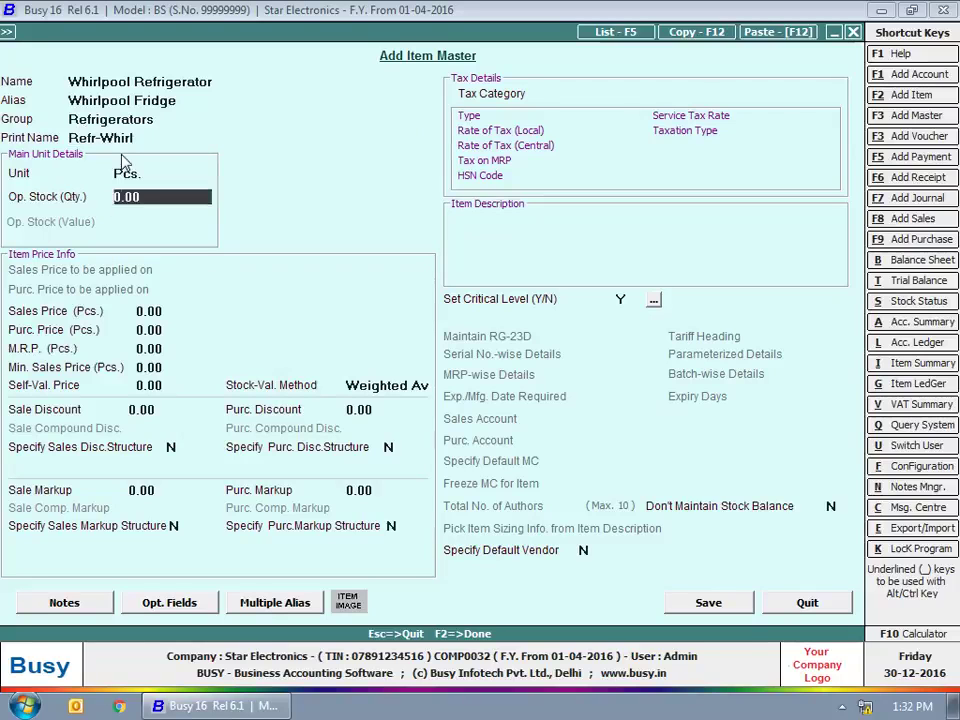
text(10)
key(Return)
text(150000)
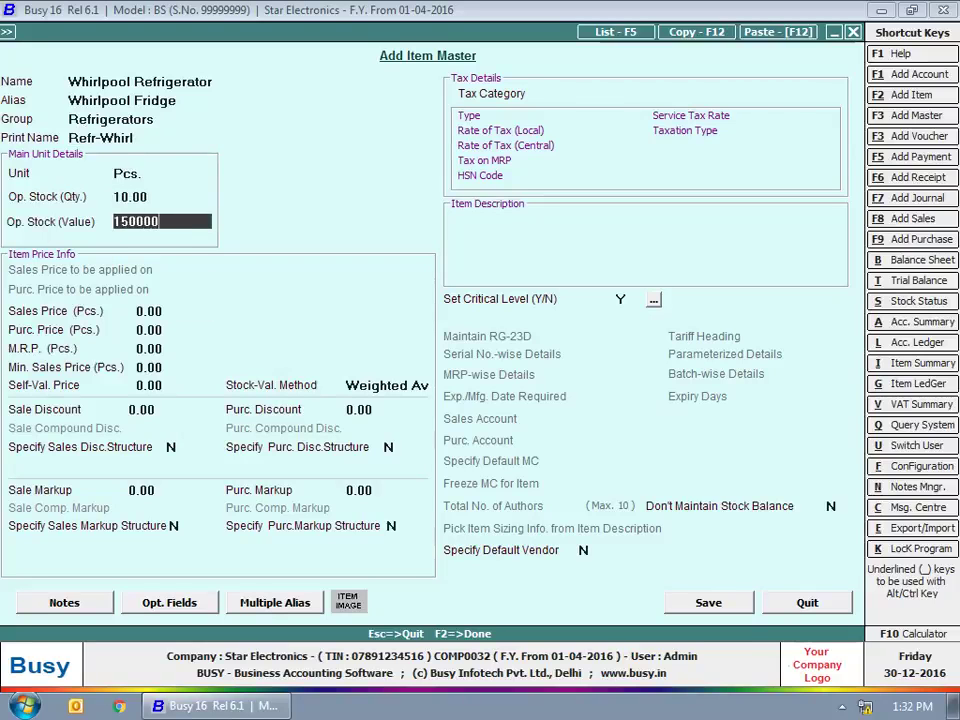
key(Return)
- Set the item's sales price to 18,000, purchase price to 15,000 and M.R.P. to 20,000
text(18,000)
key(Return)
text(15000)
key(Return)
text(20,000)
key(Return)
key(Return)
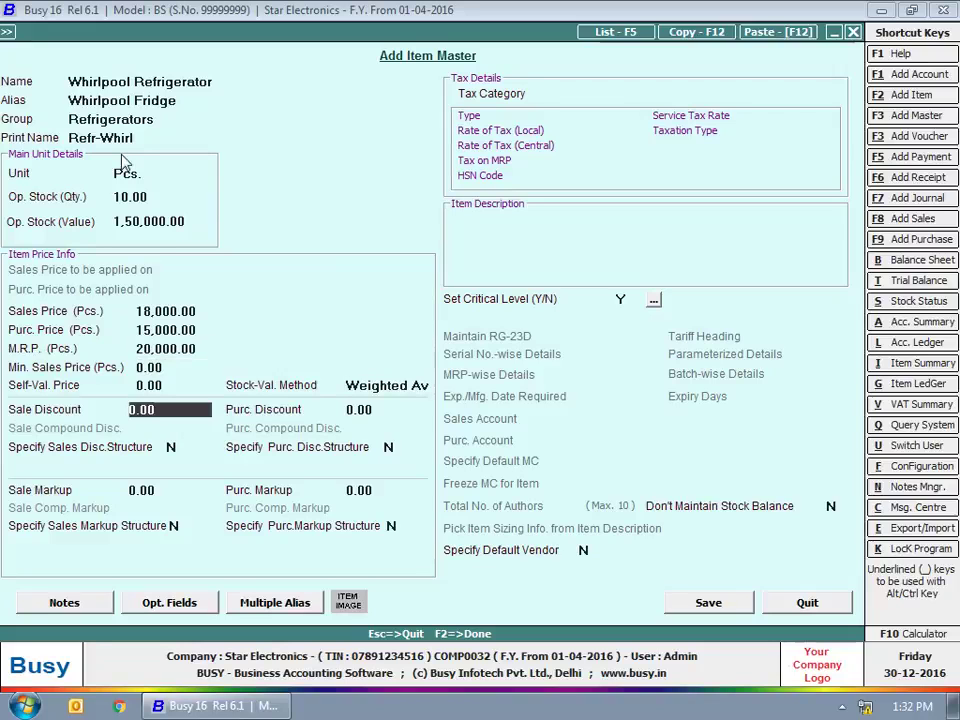
- Set the sale discount to 5 and specify Discount1 as the item's sales discount structure
key(Return)
key(Up)
text(5)
key(Return)
text(y)
key(Return)
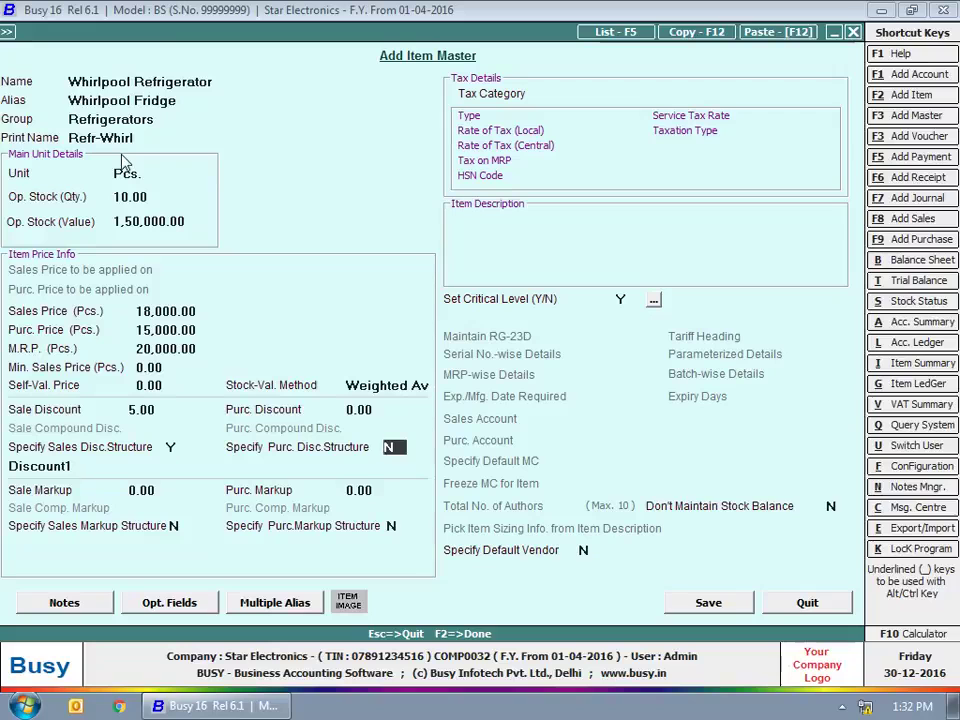
- Assign the 12.5% tax category to the item
click(628, 92)
text(12)
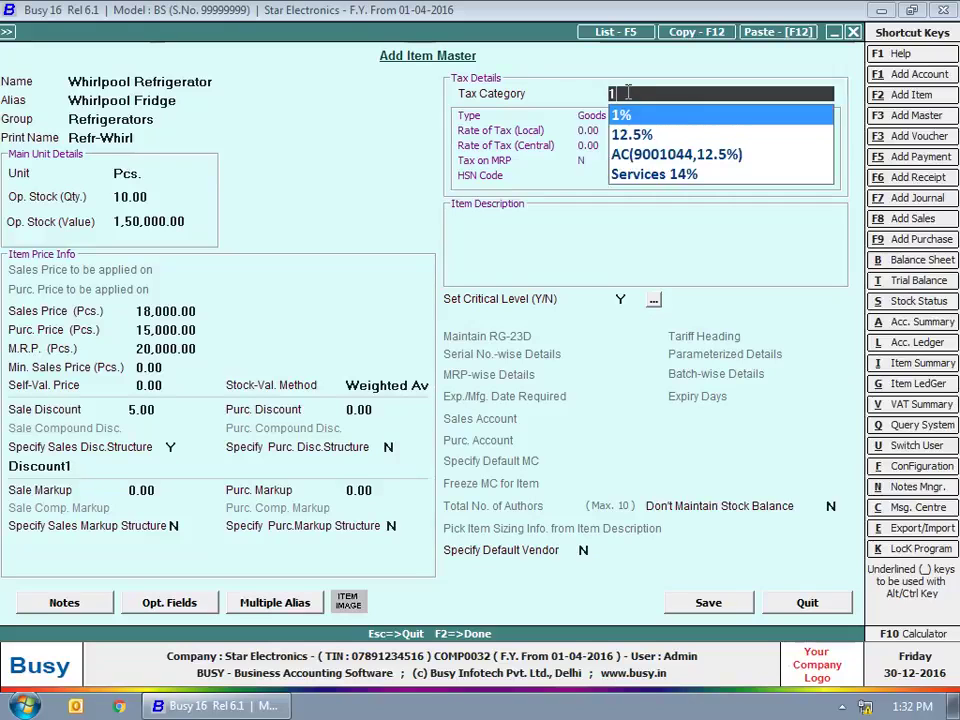
key(Return)
- Enter the item description lines "Mettalic Body", "10 Year Compressor Warranty" and "Frost Free"
text(Mettalic Body)
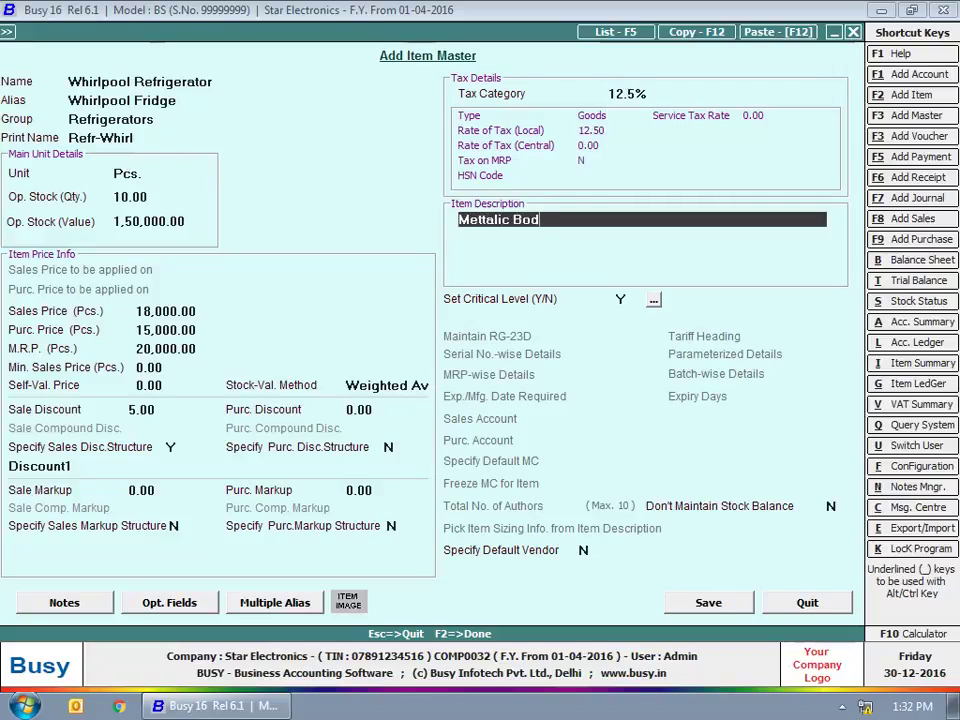
key(Return)
text(10 year Compress)
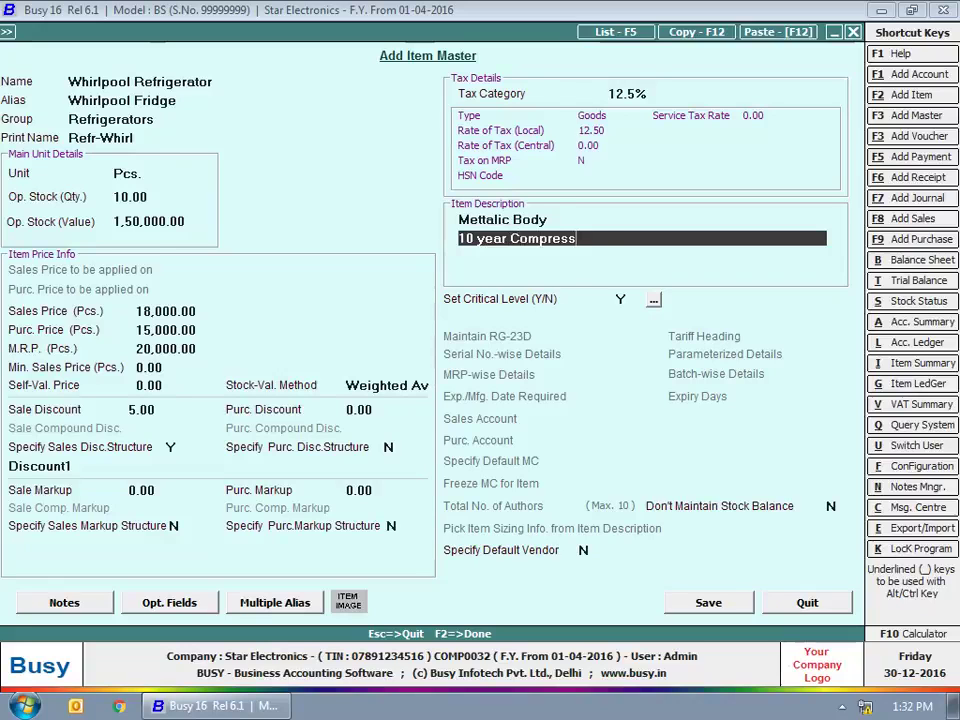
text(or Warranty)
key(Return)
text(Frost Free)
key(Return)
- Allocate the full opening stock to the Kamla Nagar Outlet material centre, then save the item and leave item entry
text(ka)
key(Return)
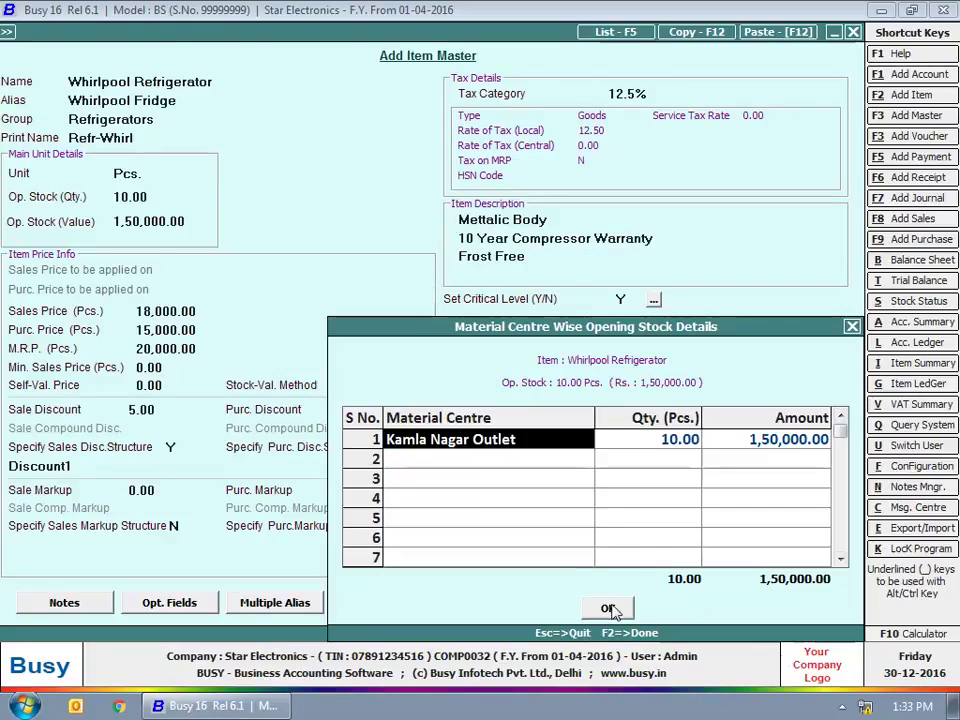
click(607, 608)
key(F2)
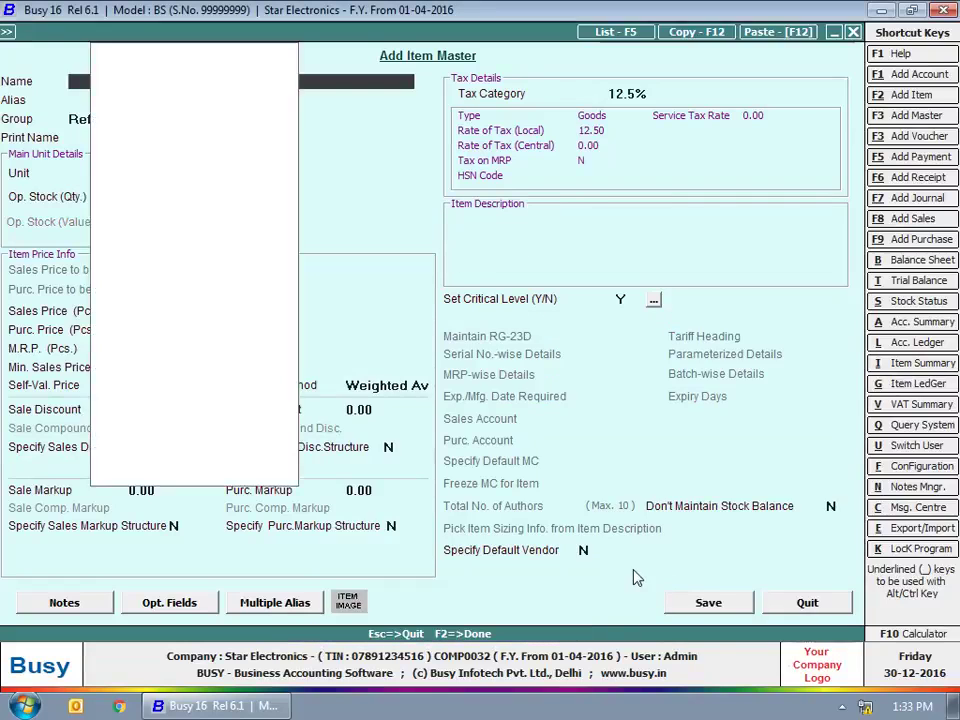
key(Escape)
key(Escape)
key(Escape)
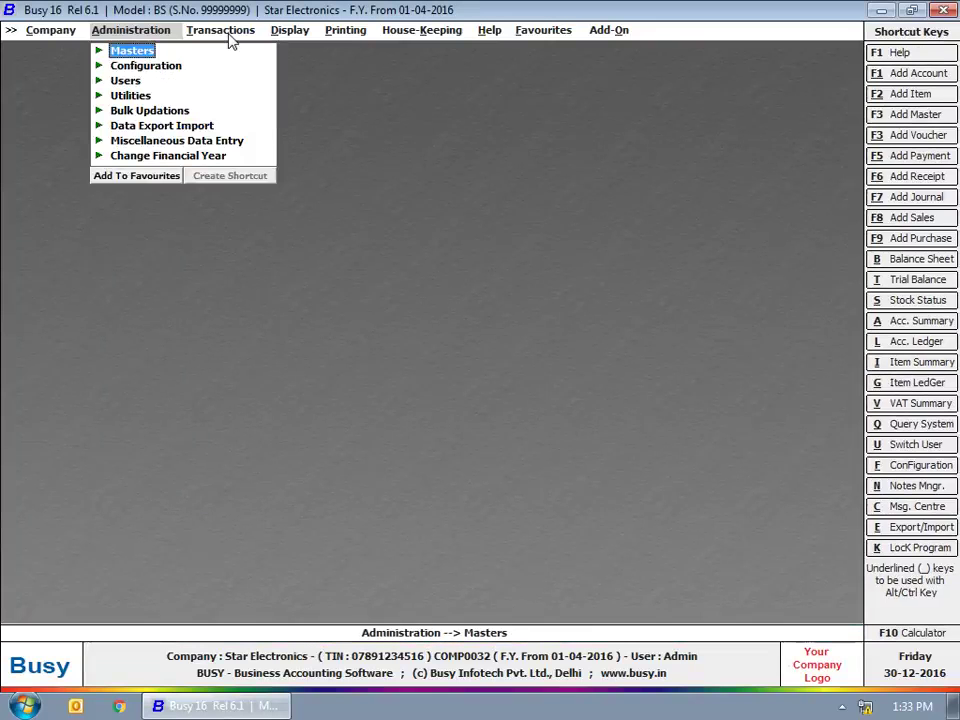
- Start a new sales voucher in the Main series dated 01-04-2016 with sale type VAT/12.5% (R)
key(Right)
click(246, 65)
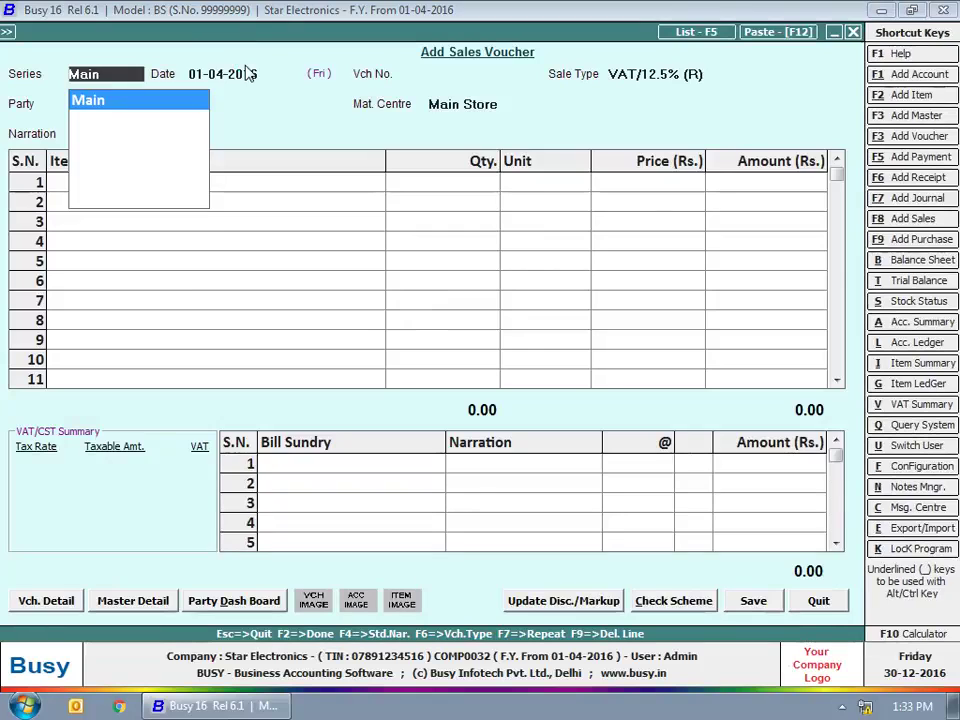
key(Return)
key(Return)
key(Return)
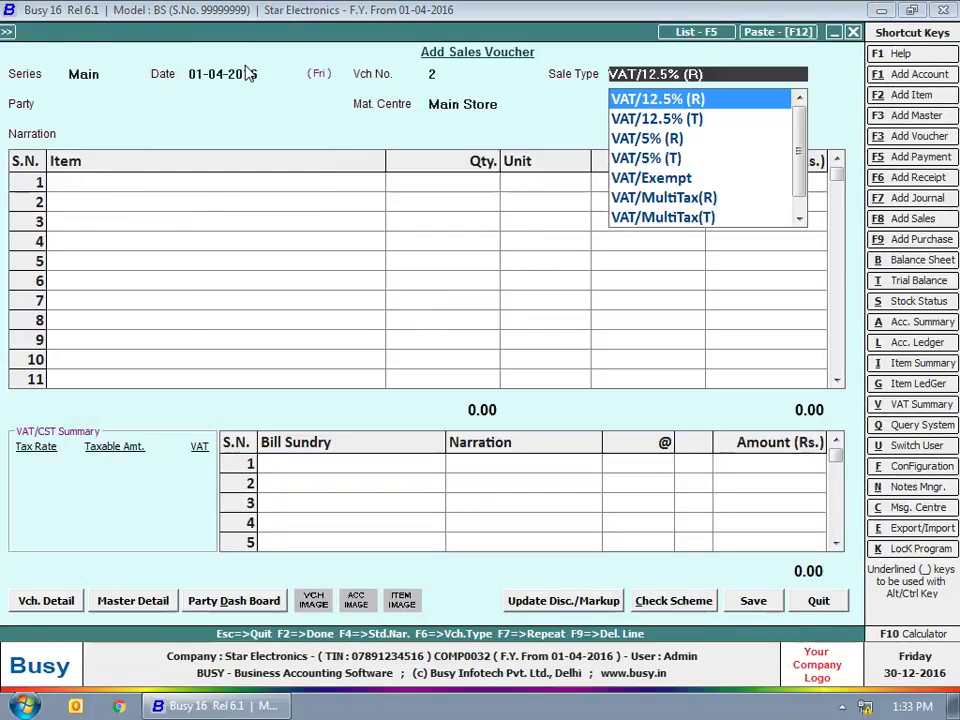
text(vat)
key(Down)
key(Down)
key(Down)
key(Down)
key(Return)
- Set the sales voucher's party to Cash and its material centre to Kamla Nagar Outlet
text(cash)
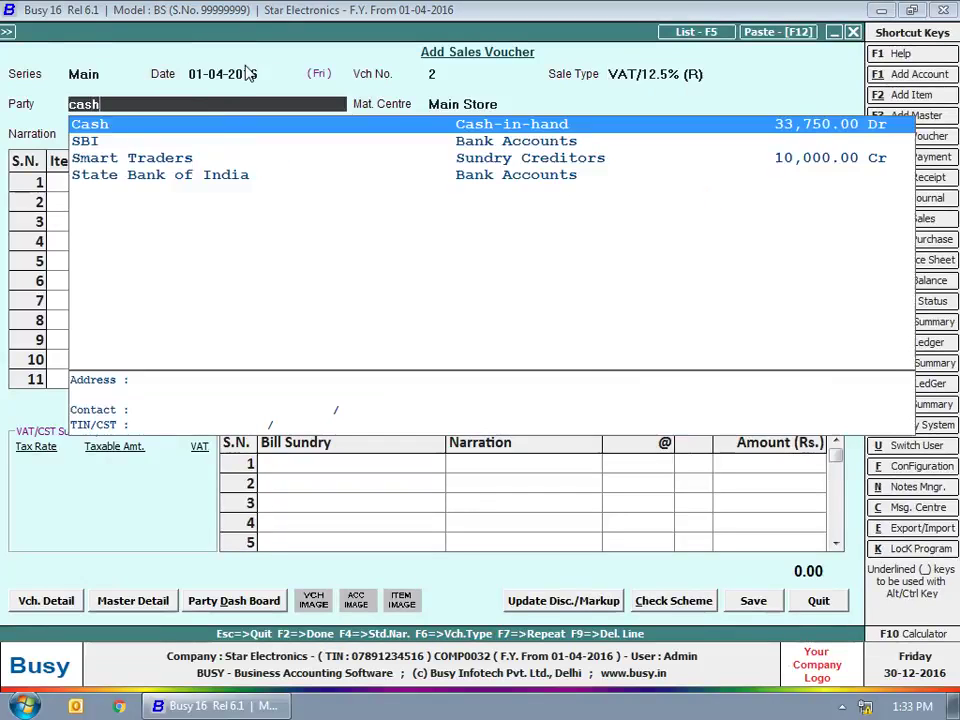
key(Return)
text(ka)
key(Return)
key(Return)
- Examine the extra columns and bottom information for the Whirlpool items in the voucher's item list, and quit without saving
text(wh)
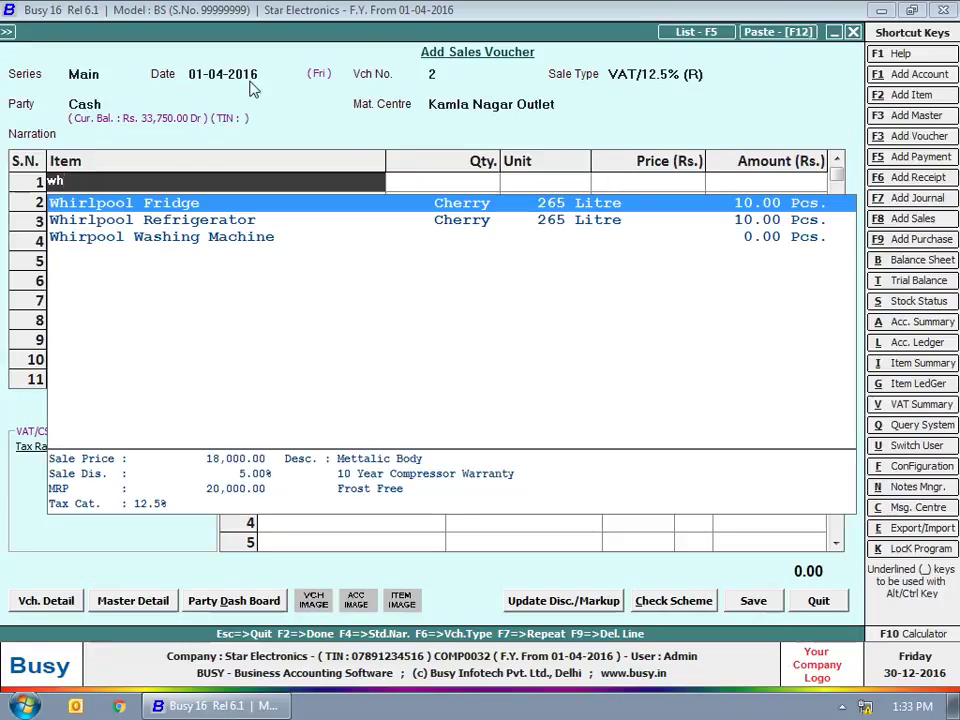
key(Return)
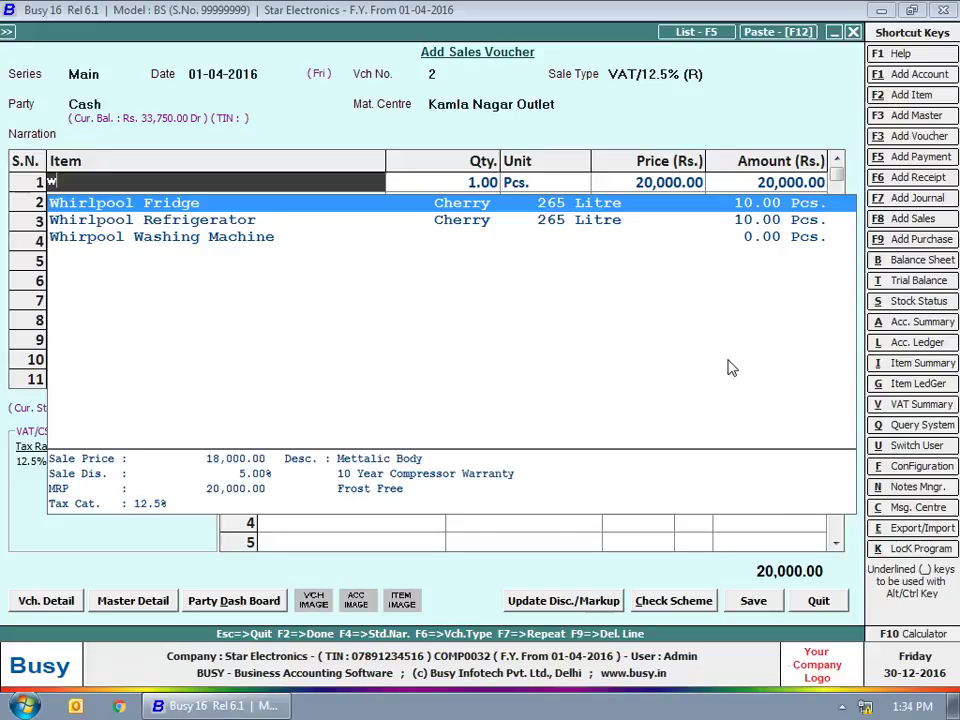
key(Escape)
key(Escape)
key(Return)
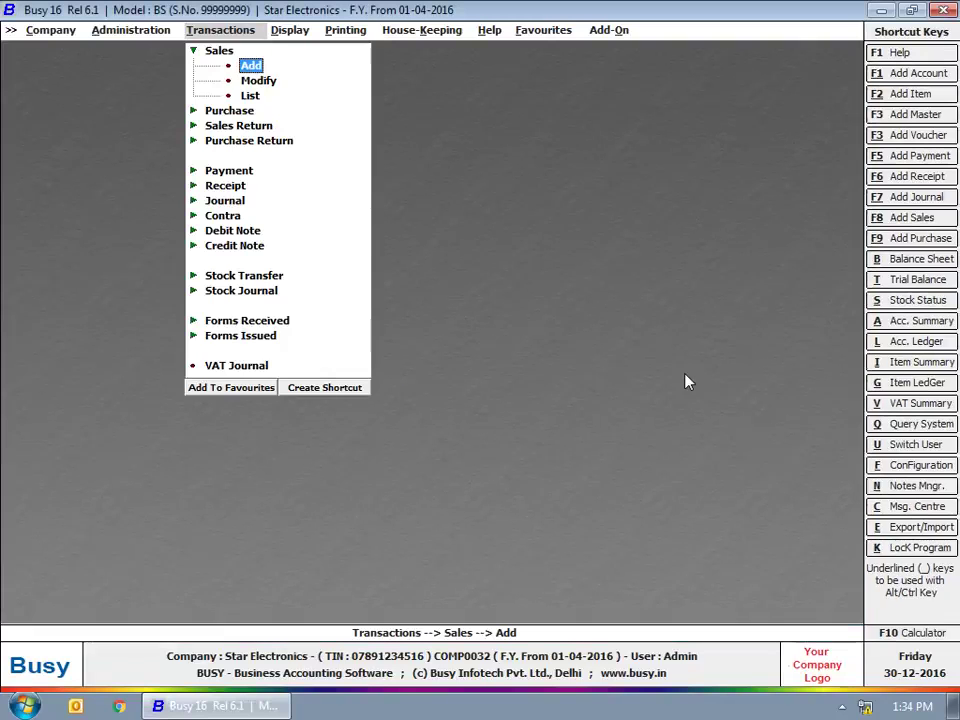
key(Escape)
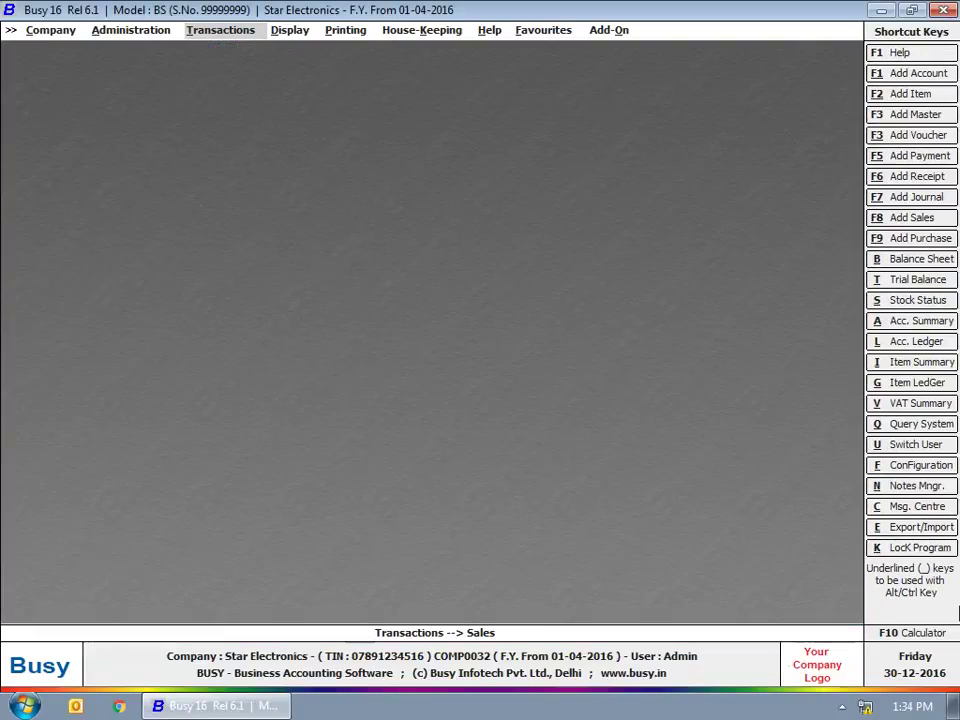